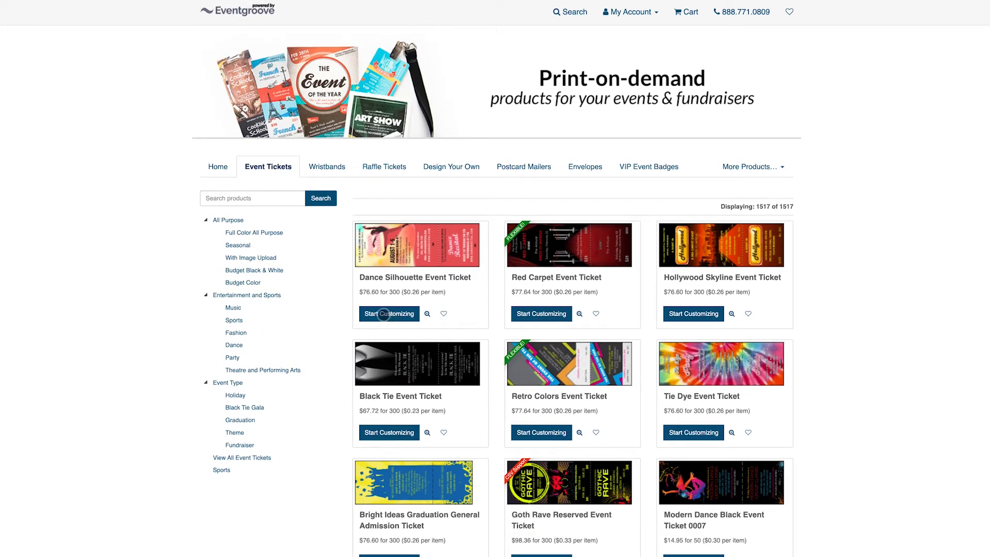
Browse the storefront's event ticket designs and open a blank 5.63" by 1.97" Design Your Own event ticket
click(385, 314)
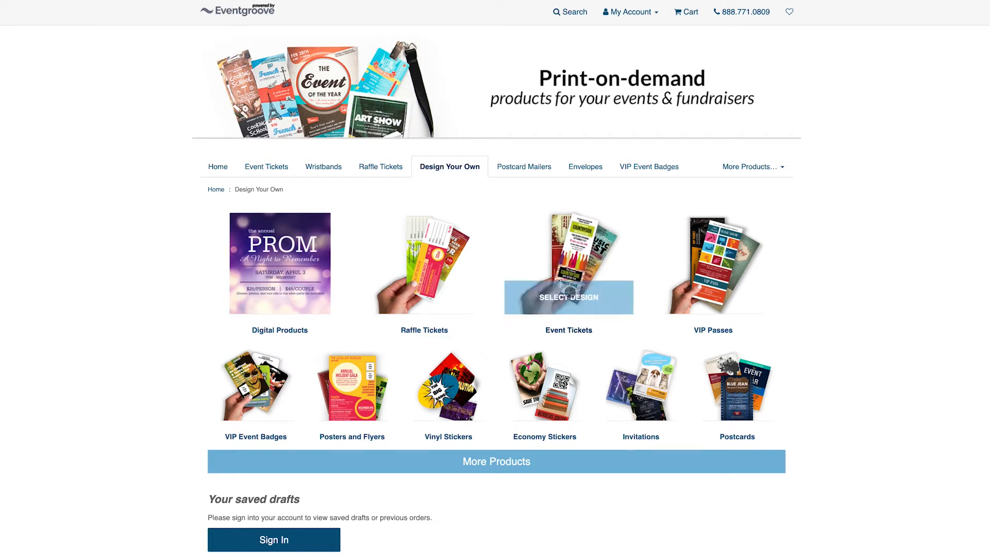
click(565, 298)
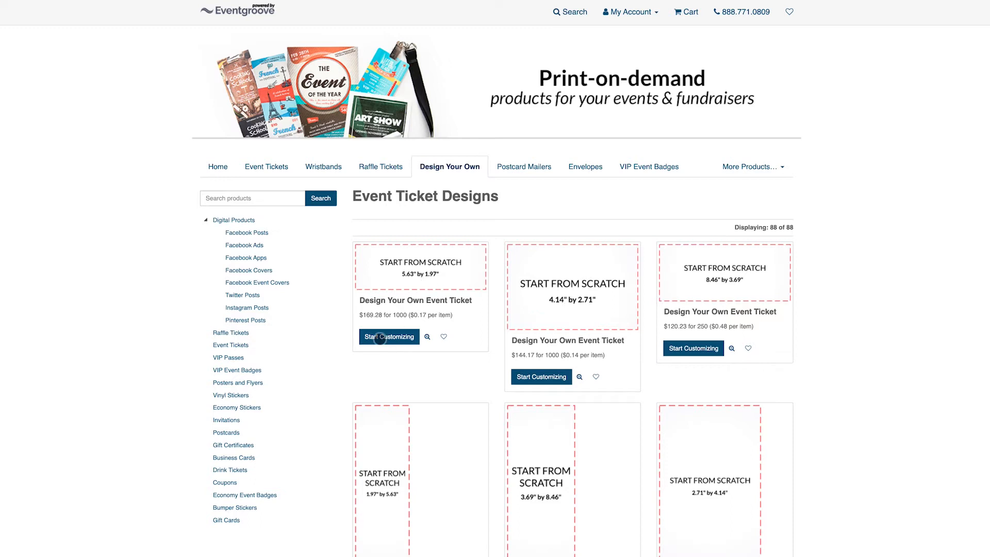
click(390, 336)
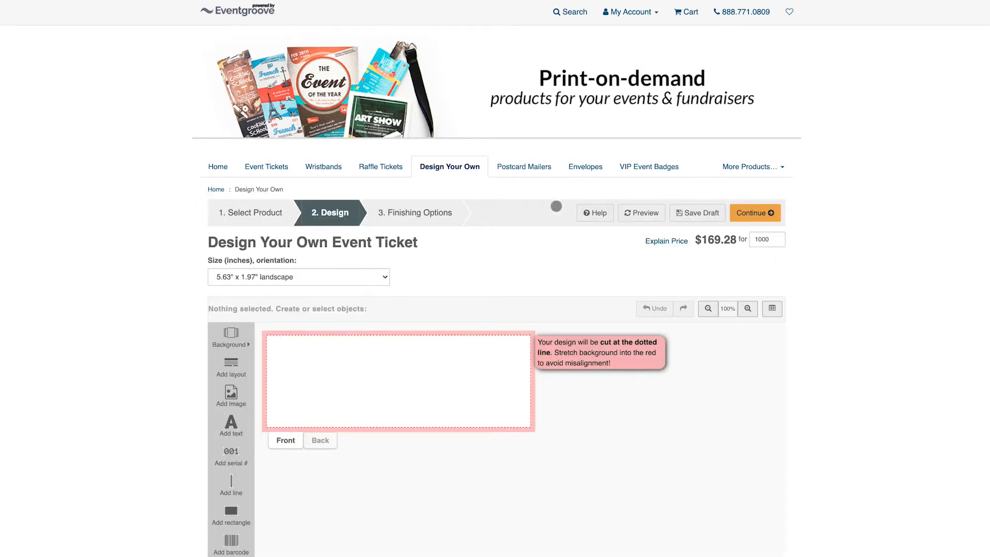
scroll(371, 340, down, 2)
scroll(372, 337, down, 2)
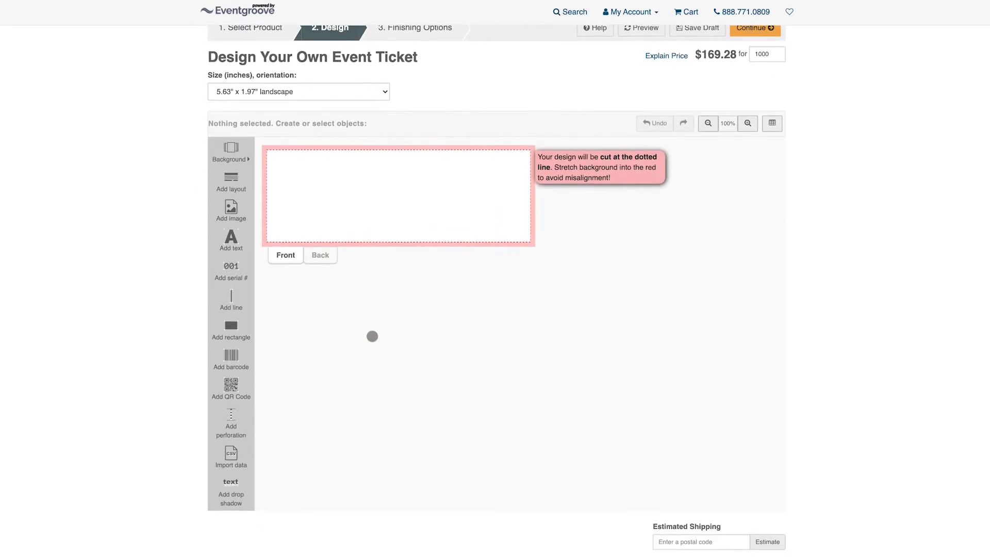
scroll(372, 336, up, 4)
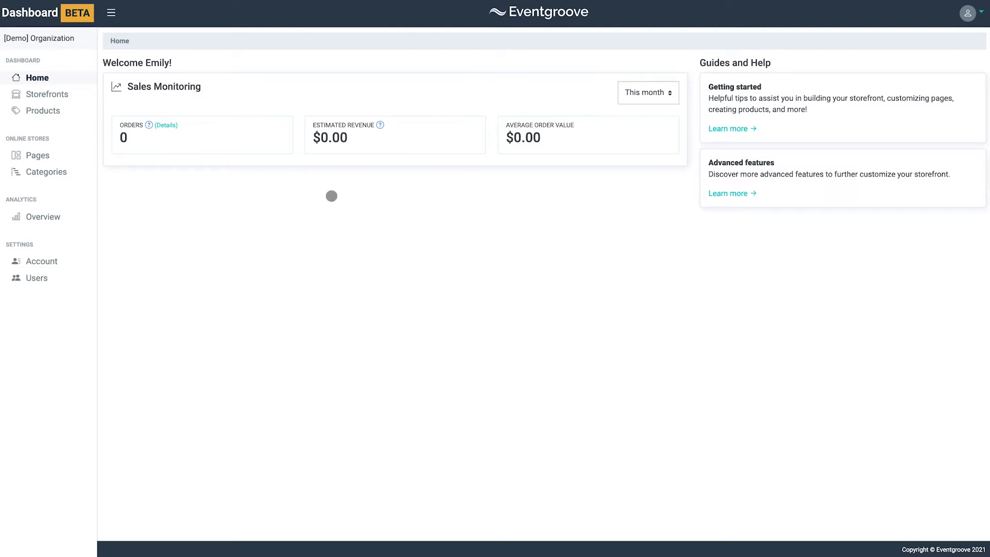
Create a new White Label storefront named Demo Store with subdomain demostore and the Prefilled Catalog
click(47, 94)
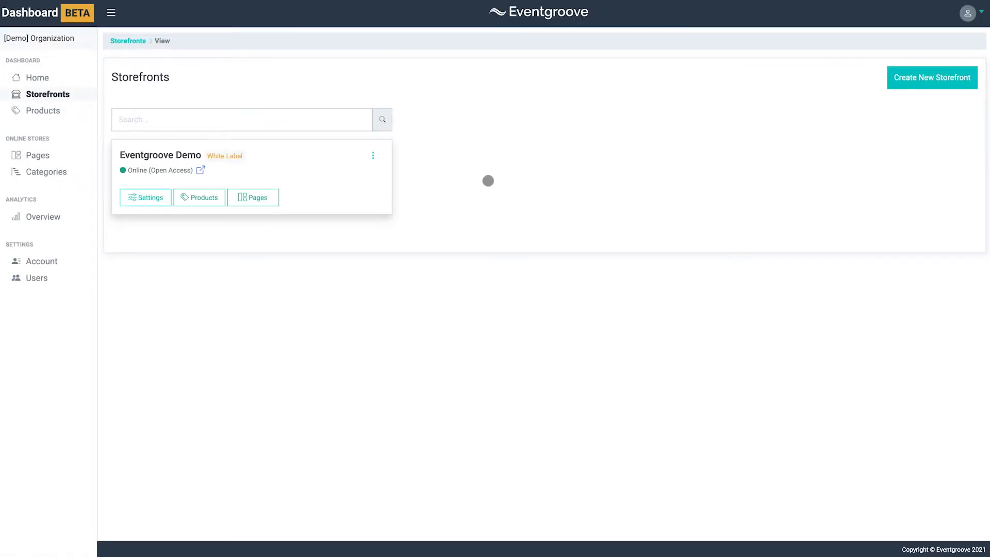
click(911, 78)
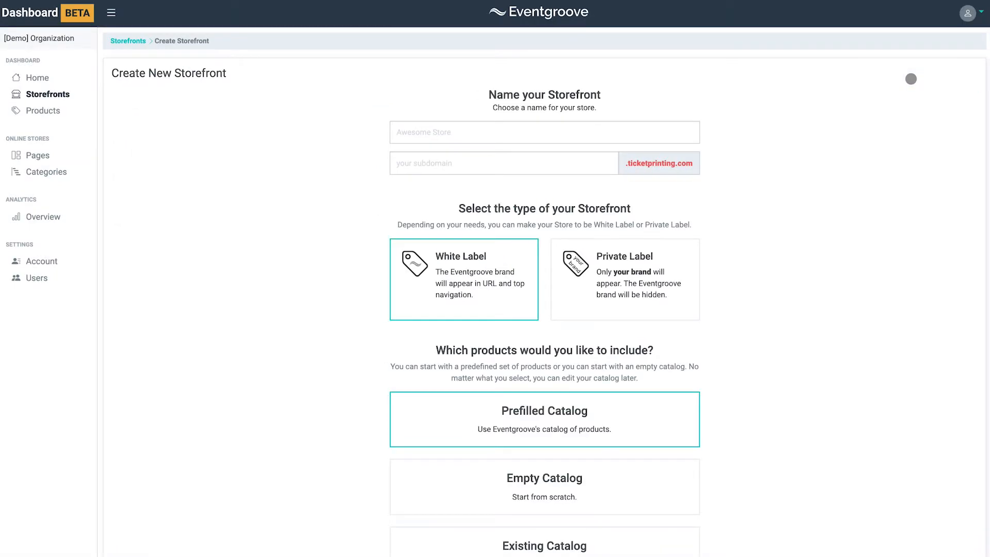
click(488, 134)
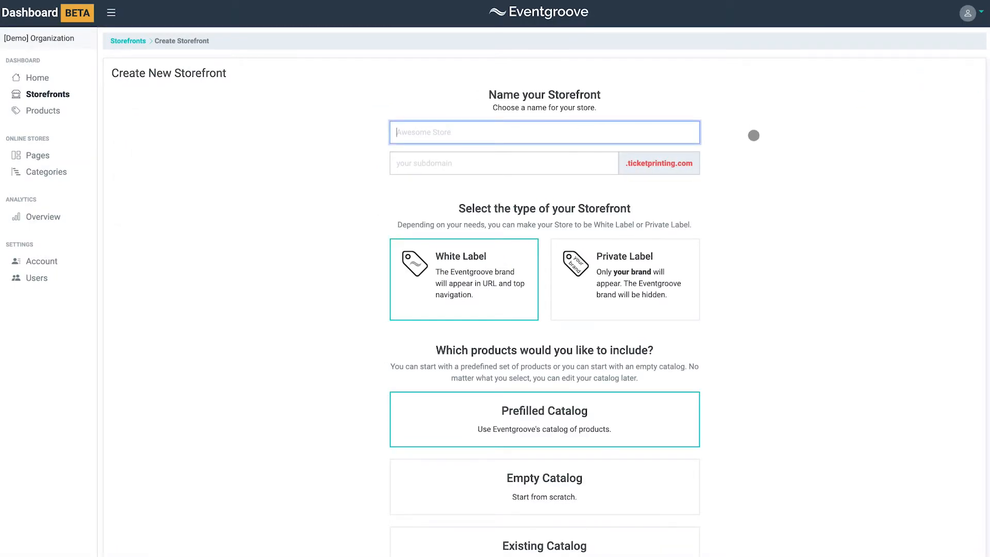
text(Demo Store)
key(Tab)
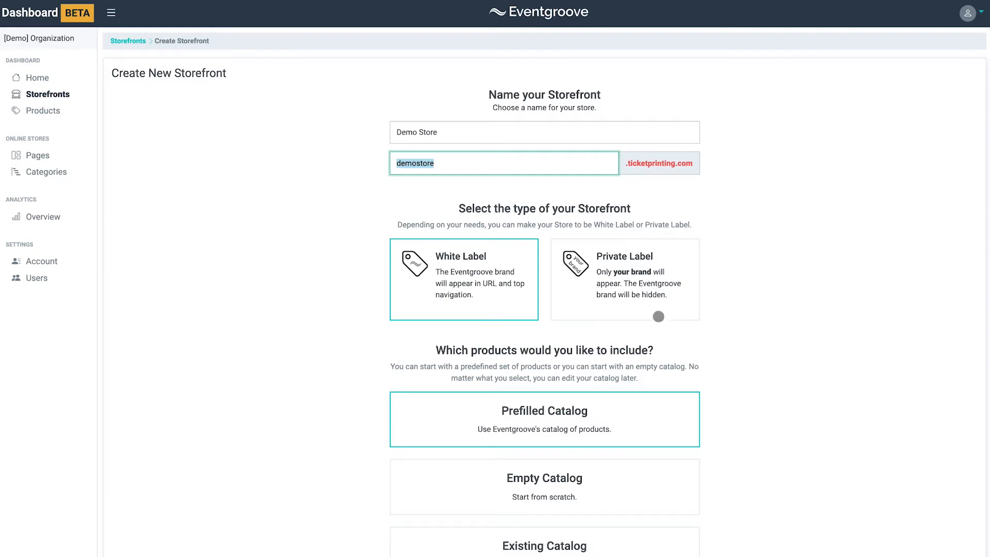
scroll(707, 378, down, 3)
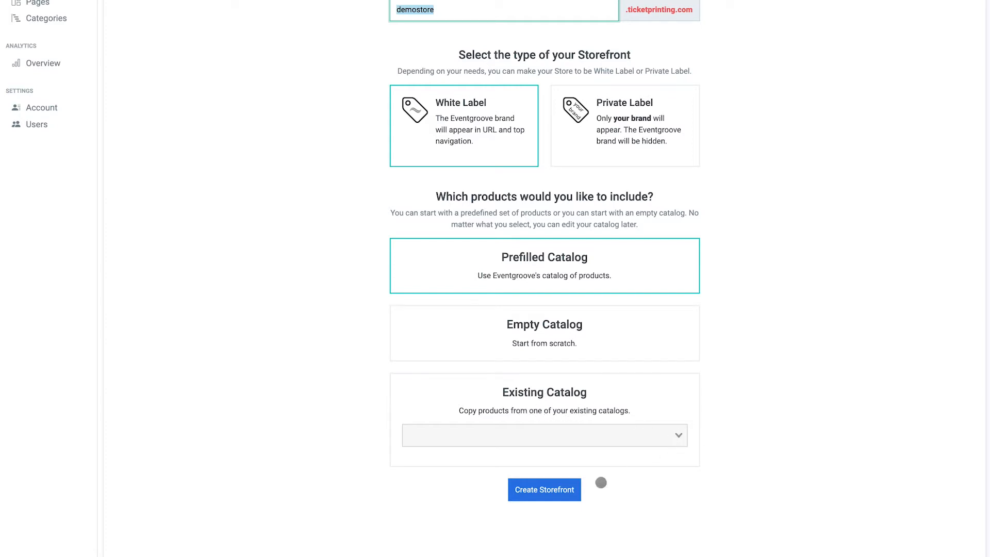
click(544, 491)
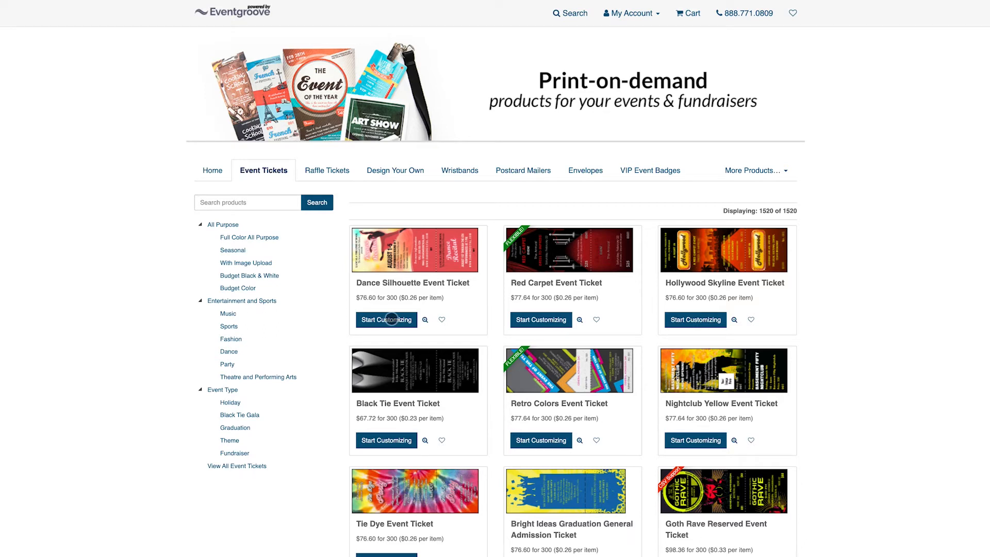
Open the Dance Silhouette Event Ticket customizer in the new storefront and view its back side
click(392, 320)
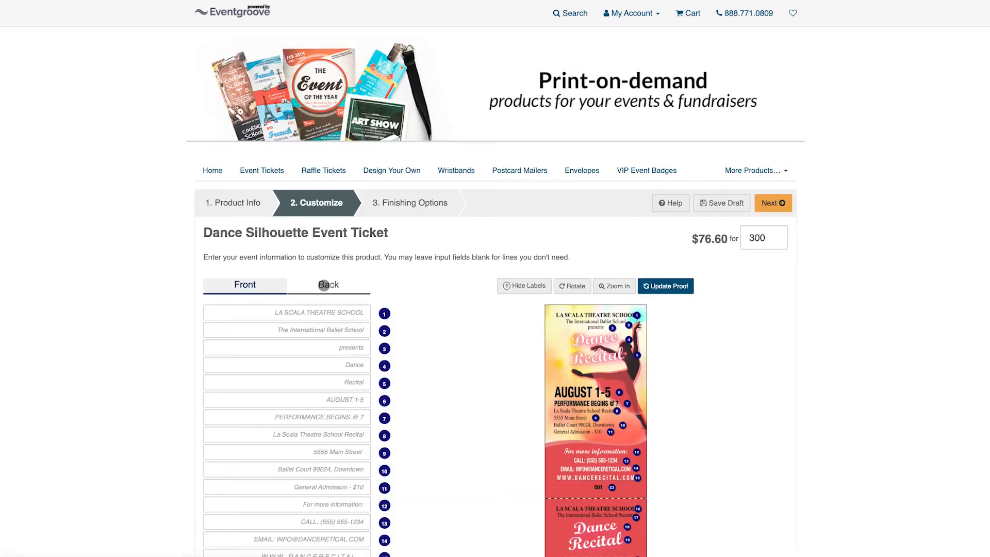
click(325, 285)
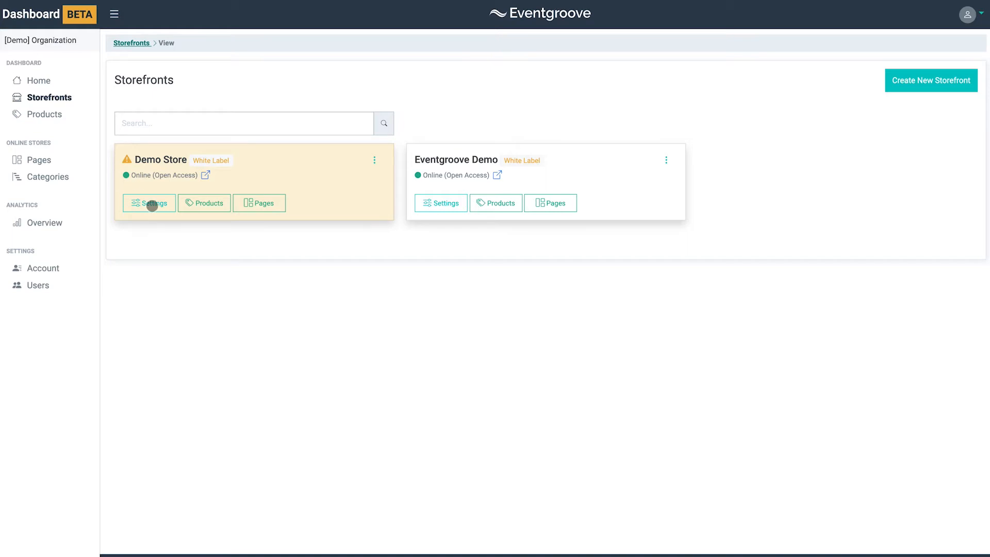
Open the Demo Store settings and review its branding options such as the top banner and custom CSS
click(152, 205)
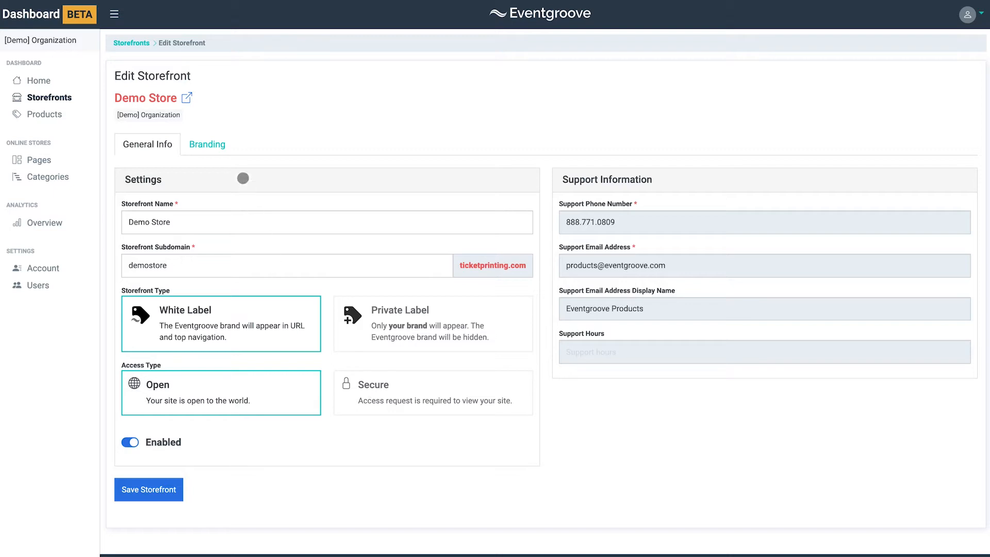
click(208, 145)
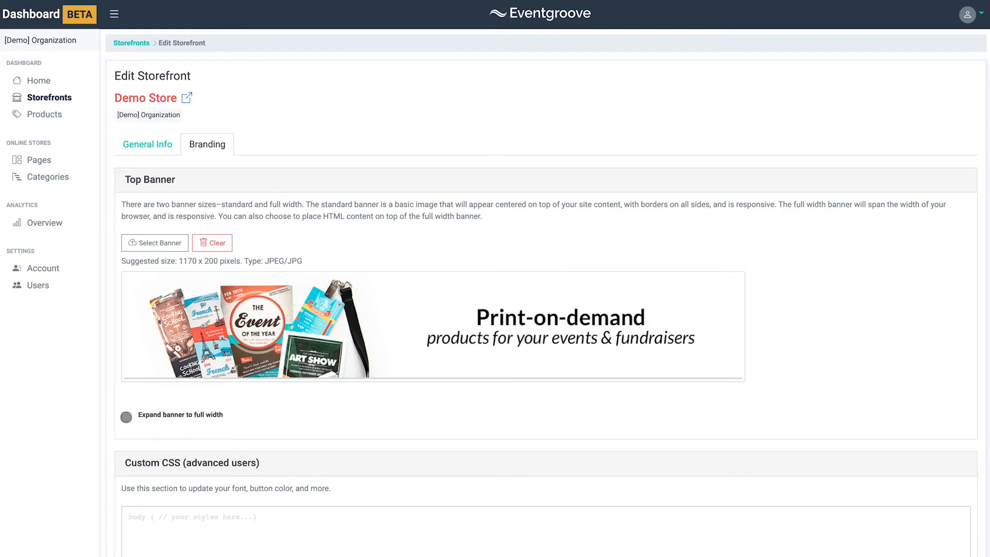
scroll(124, 410, down, 3)
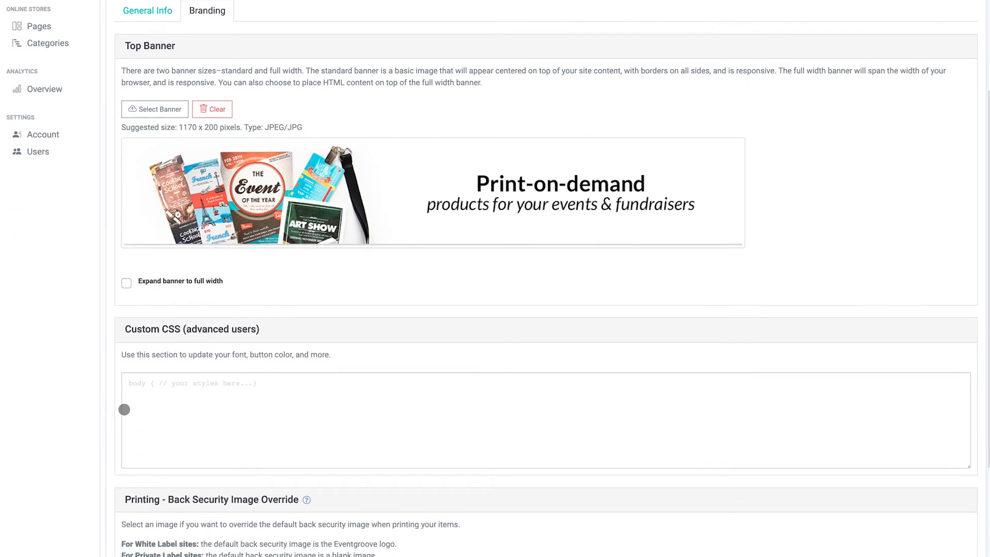
scroll(124, 411, down, 1)
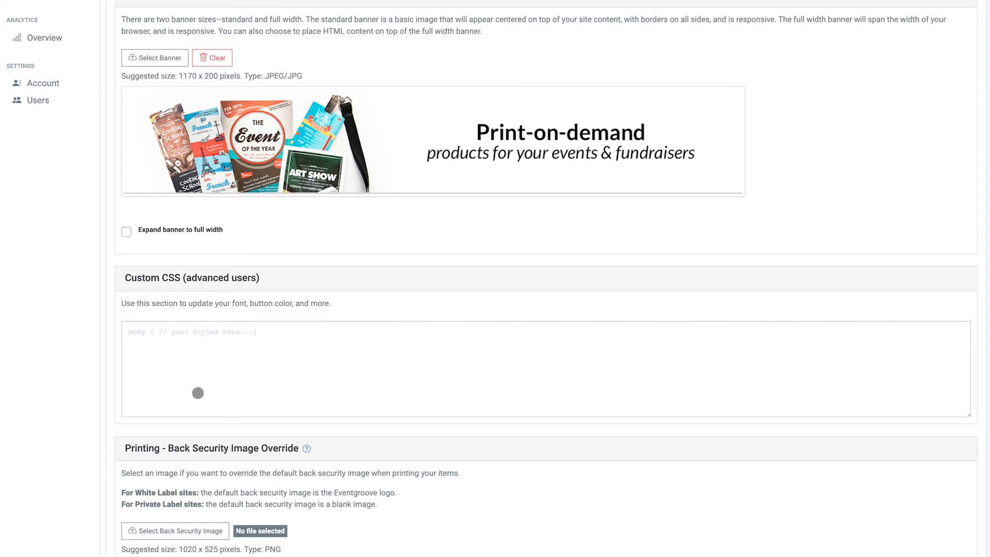
scroll(211, 413, down, 2)
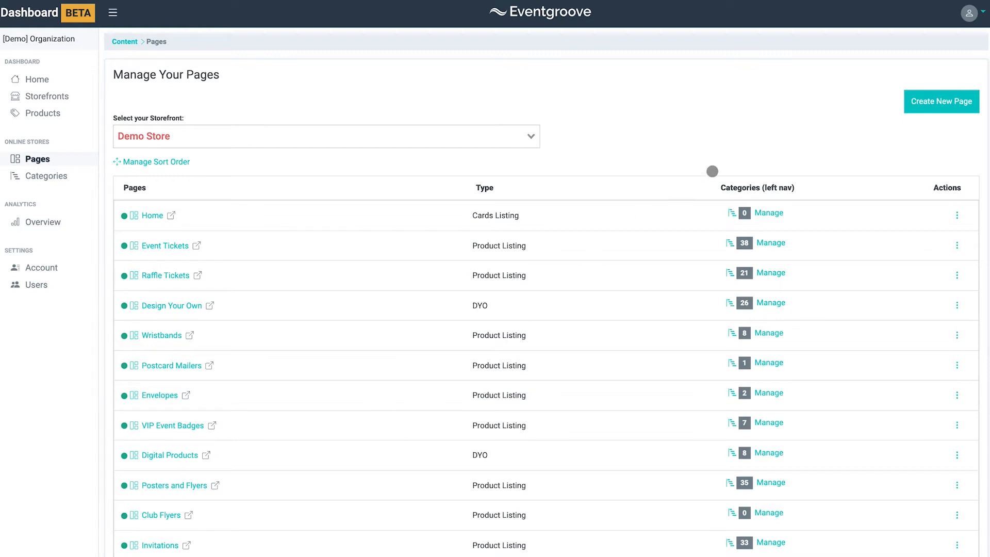
Start a new page for Demo Store named New Page with web ID new-page
click(938, 103)
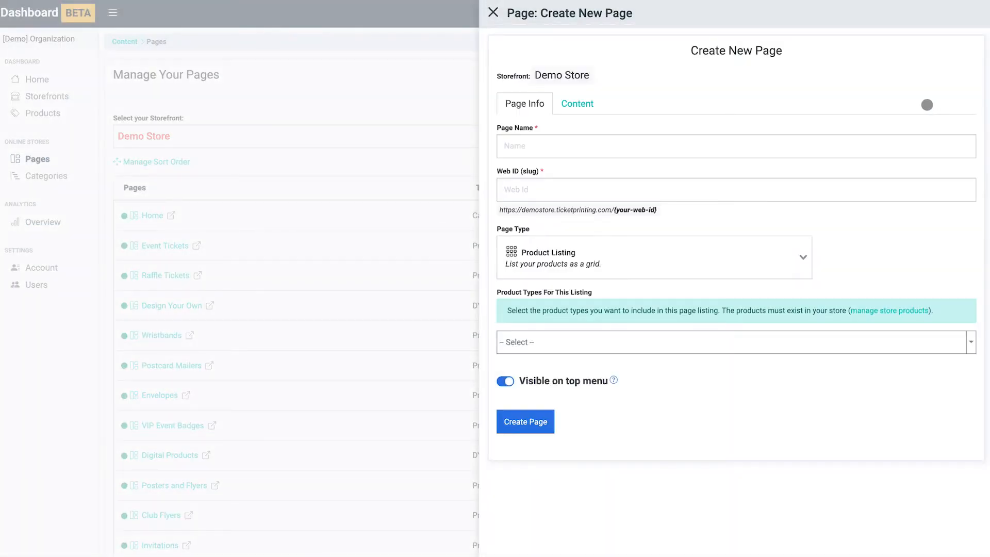
click(541, 150)
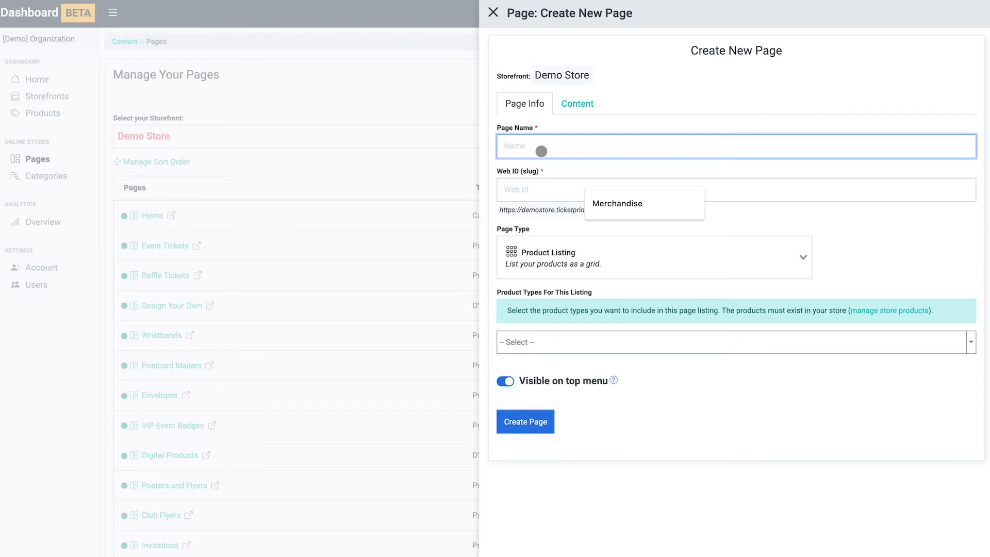
text(New P)
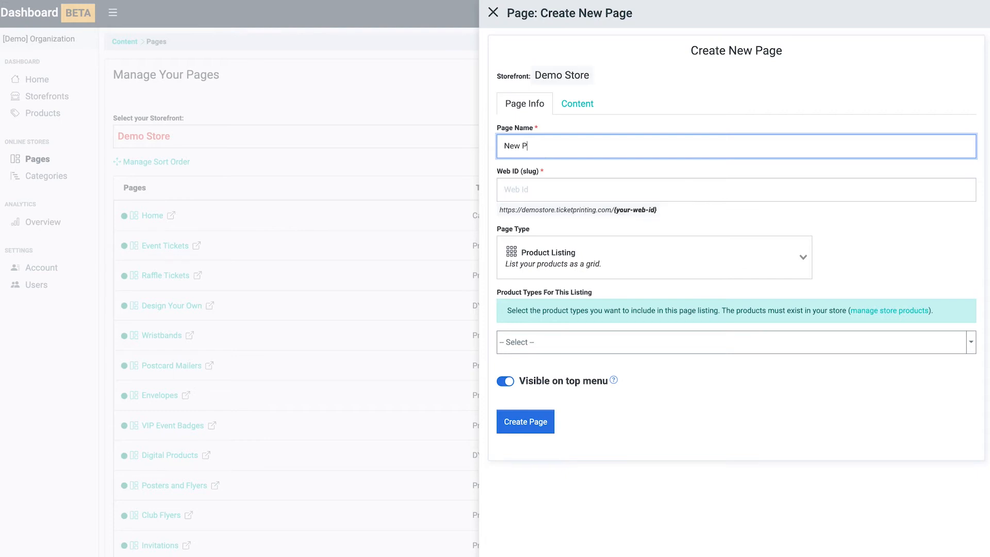
text(age)
key(Tab)
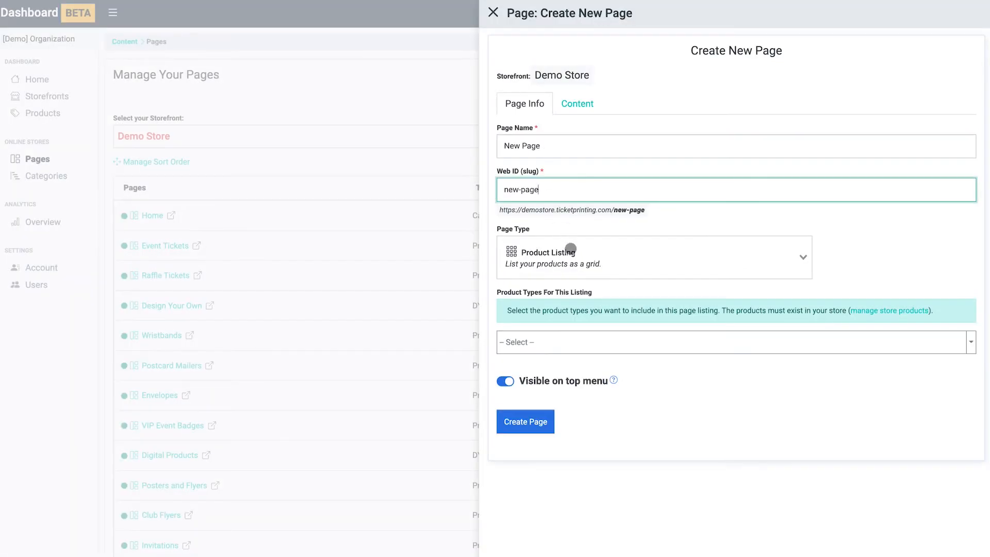
Add Drink Ticket, General Admission Ticket and Raffle Ticket as the page's product types and create the page
click(575, 258)
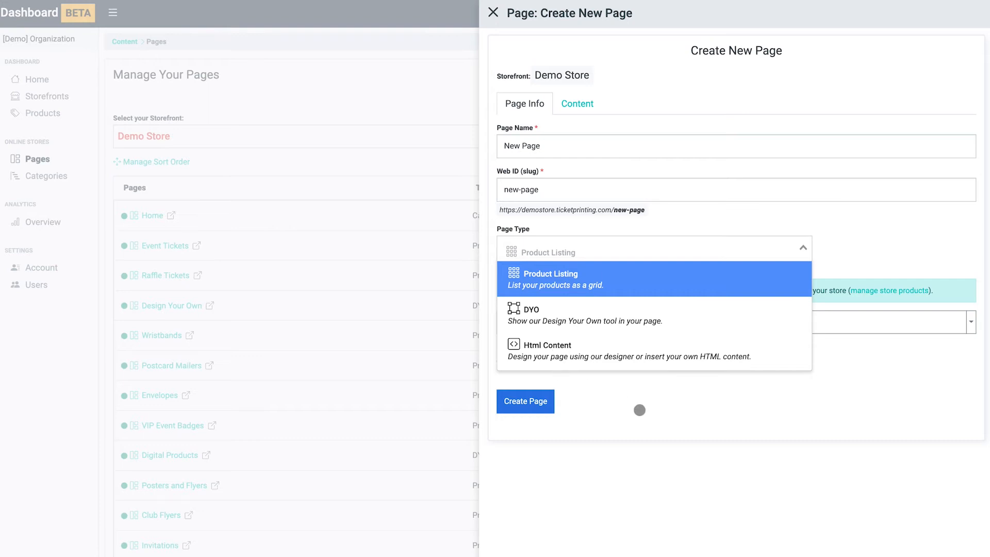
click(640, 410)
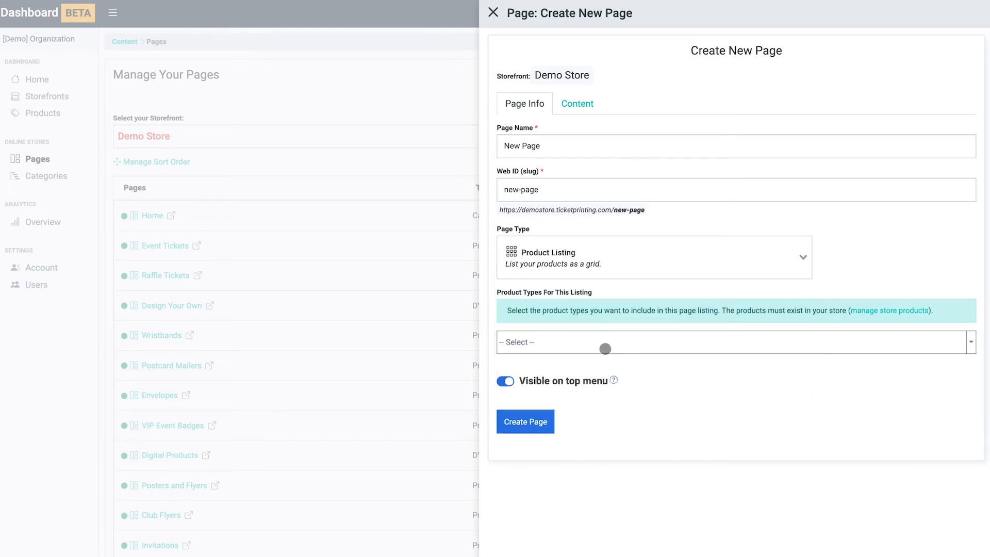
click(604, 348)
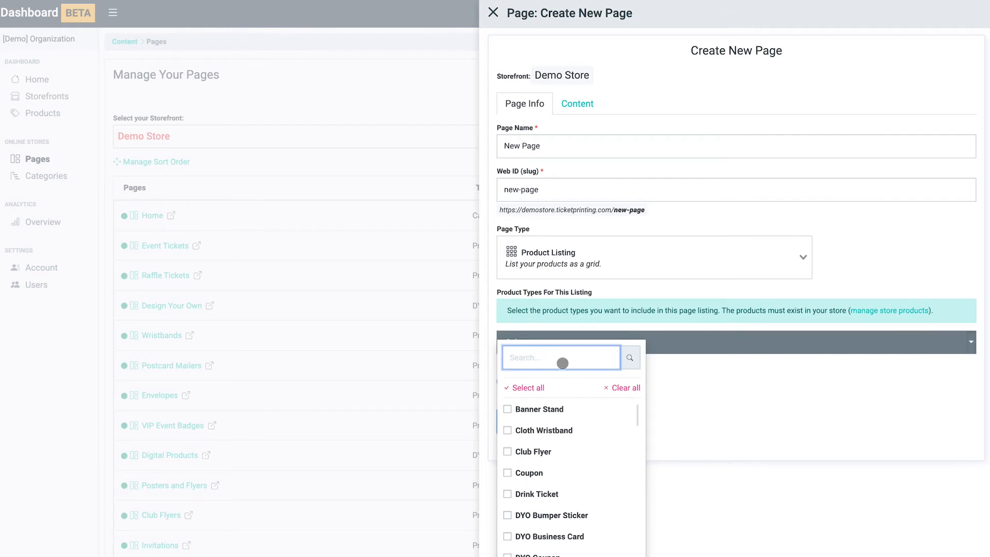
text(ticket)
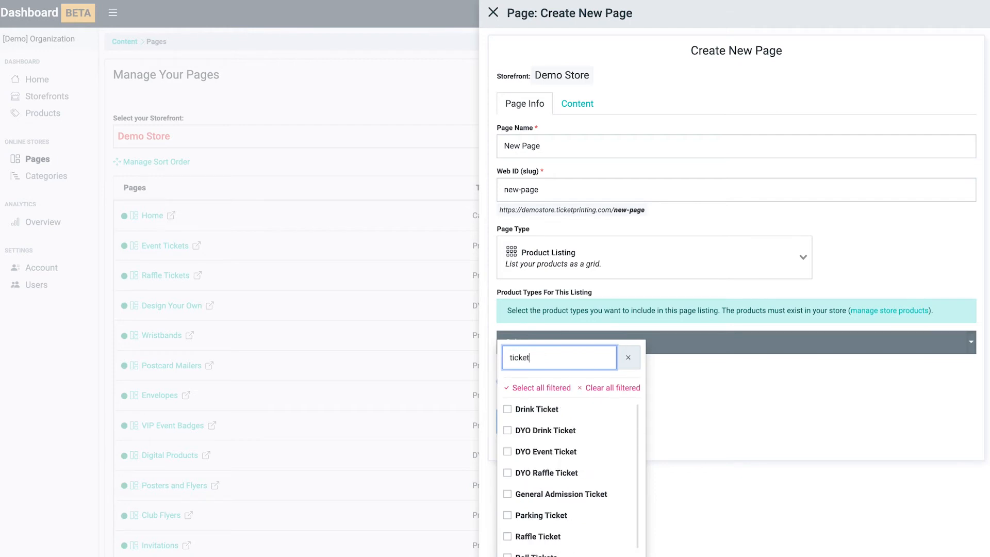
click(507, 409)
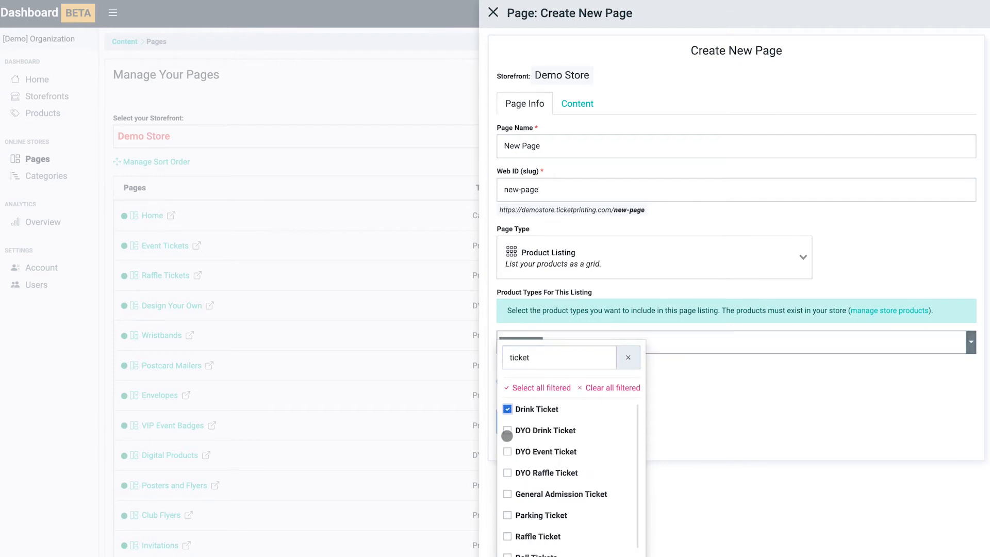
click(508, 495)
click(507, 537)
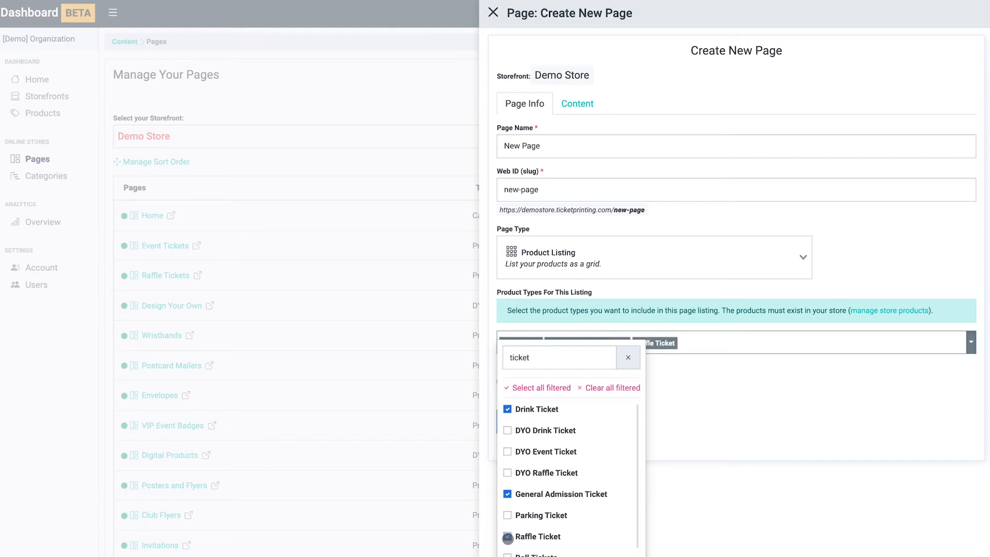
click(713, 416)
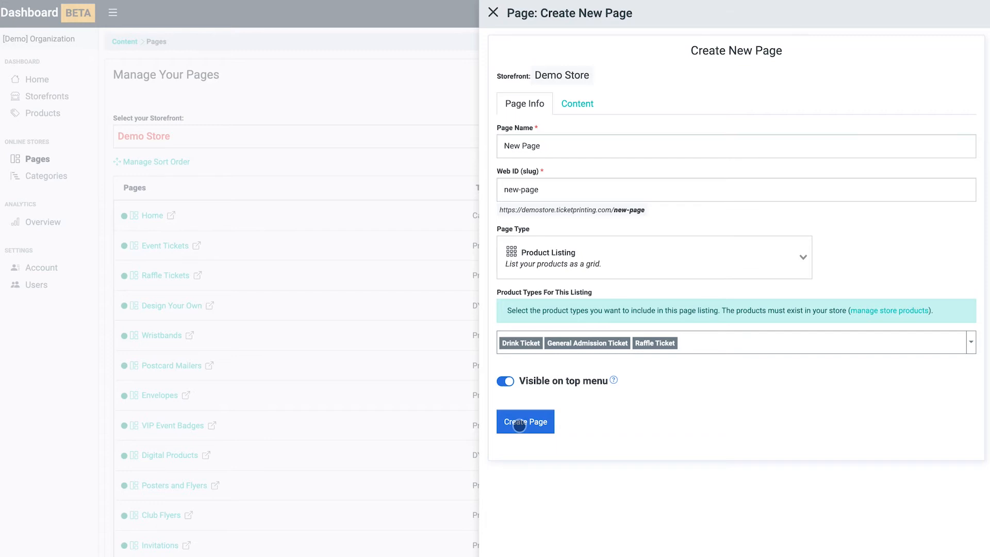
click(520, 425)
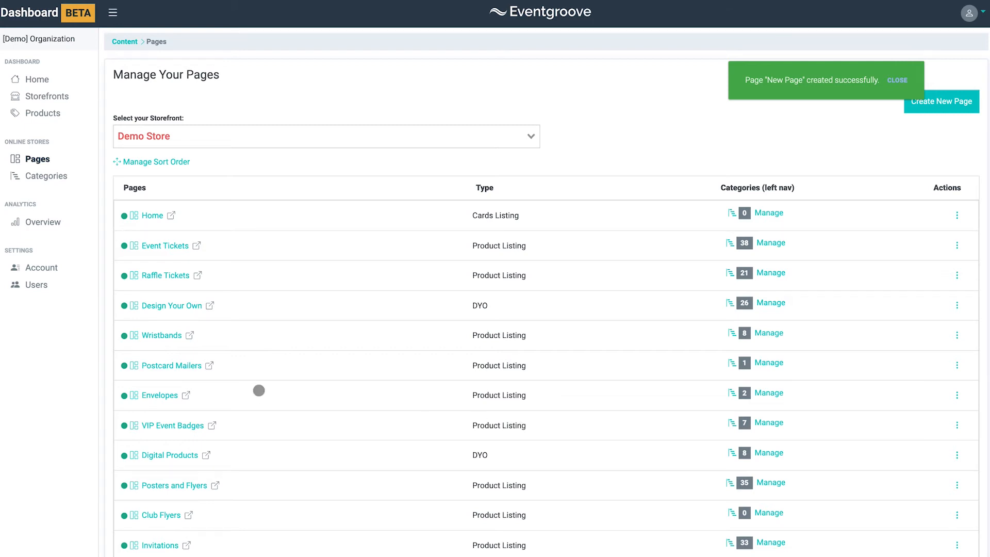
Reorder the storefront pages by moving Wristbands and Envelopes higher in the list, and save the sort order
scroll(259, 391, down, 9)
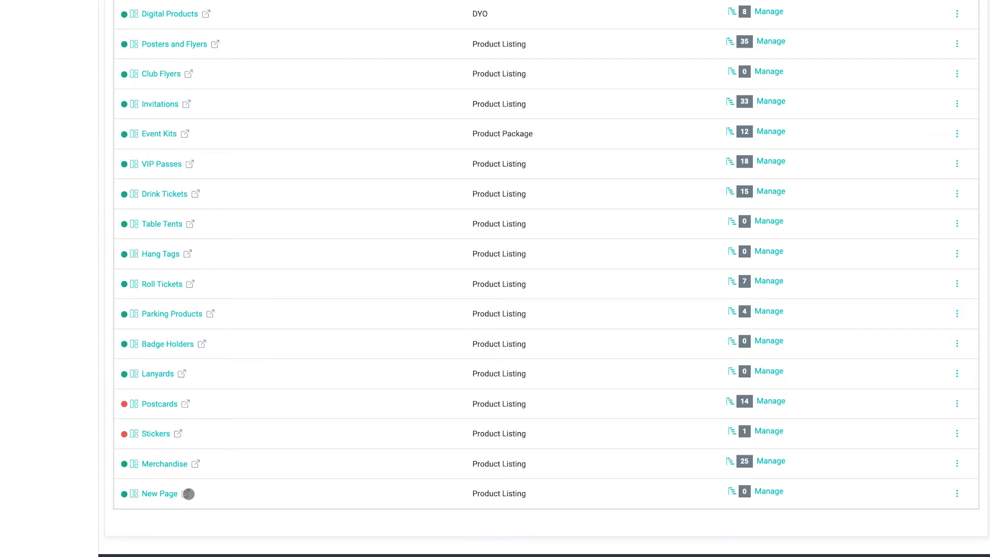
scroll(193, 491, up, 10)
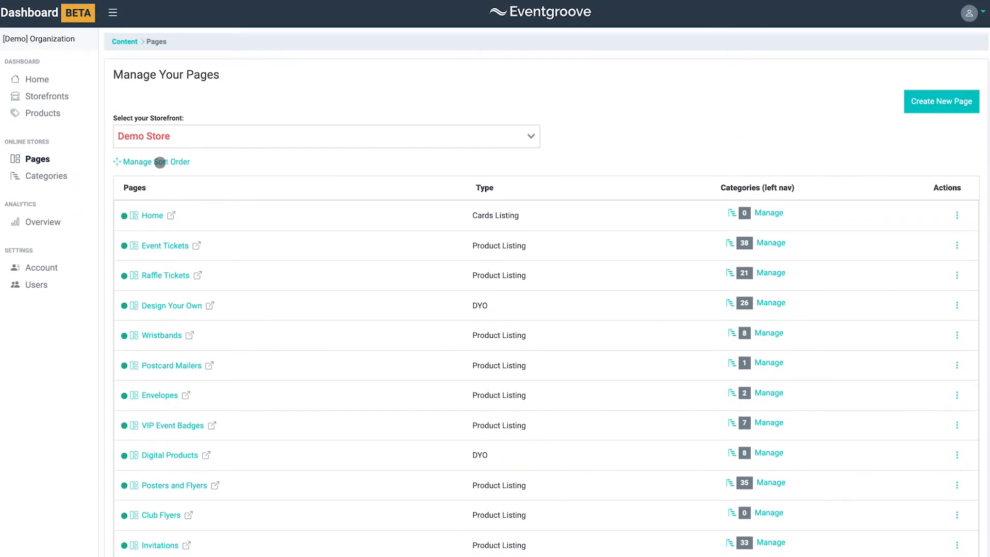
click(160, 162)
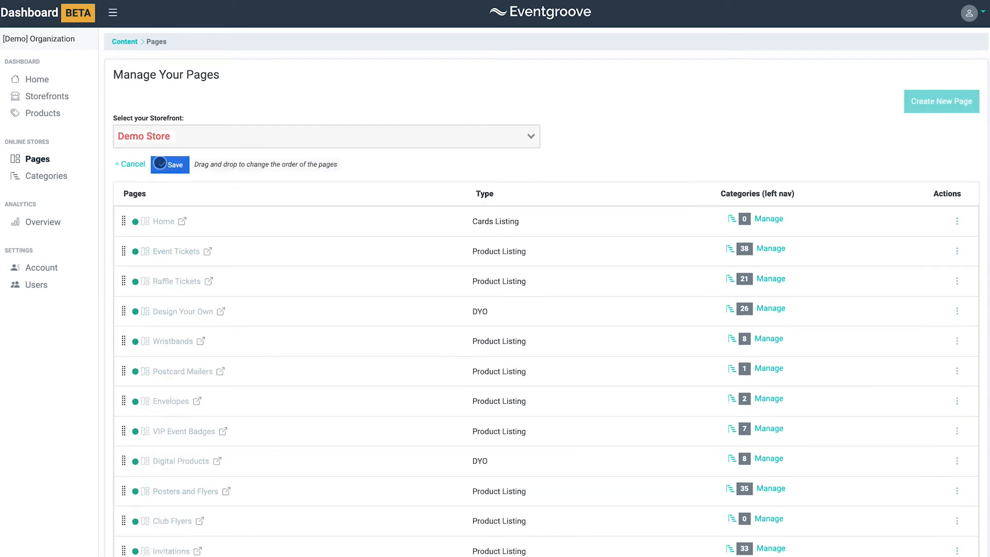
drag(174, 340, 174, 280)
drag(169, 395, 166, 336)
click(166, 165)
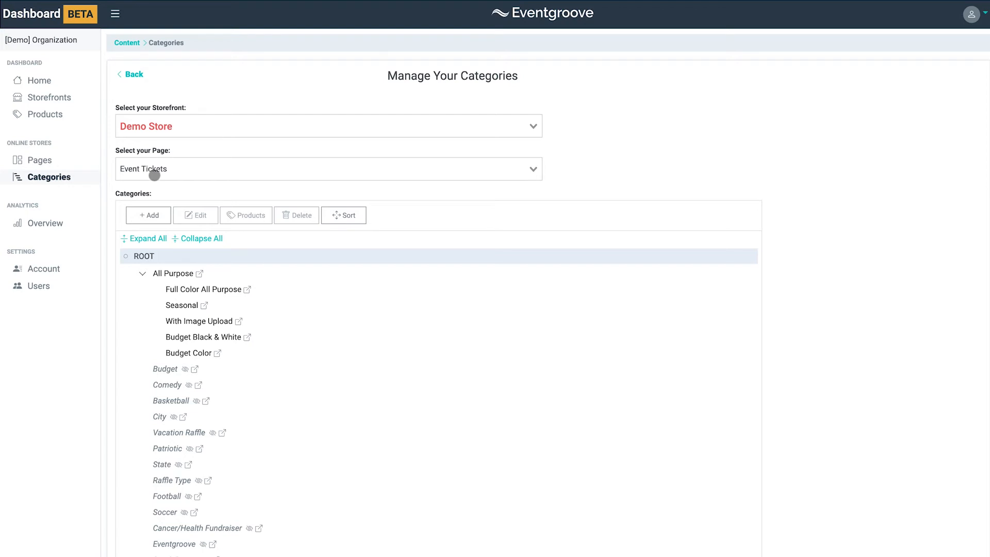
Browse the category tree of the Event Tickets page
scroll(221, 318, down, 2)
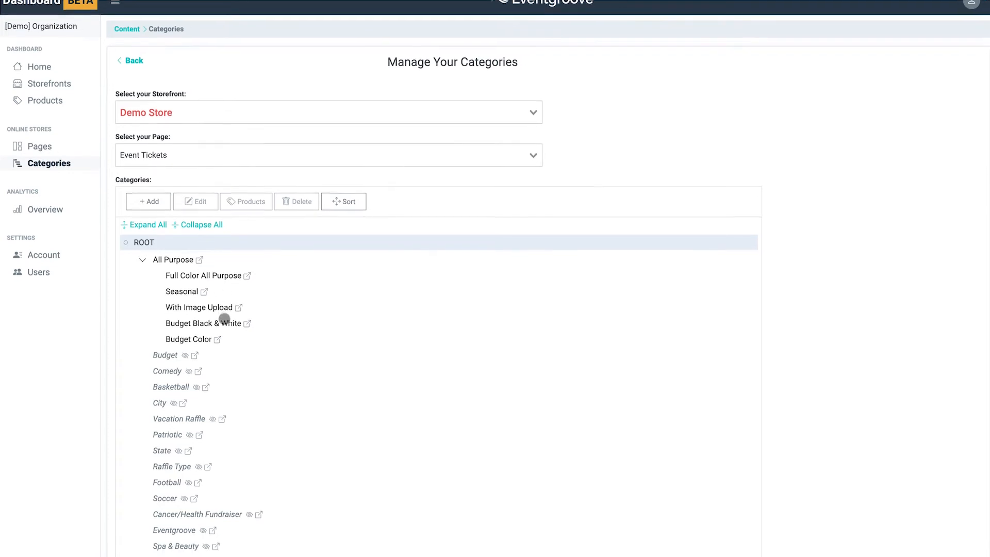
Add a new category to the Event Tickets page named Winter Sports with web ID winter-sports
scroll(224, 319, up, 3)
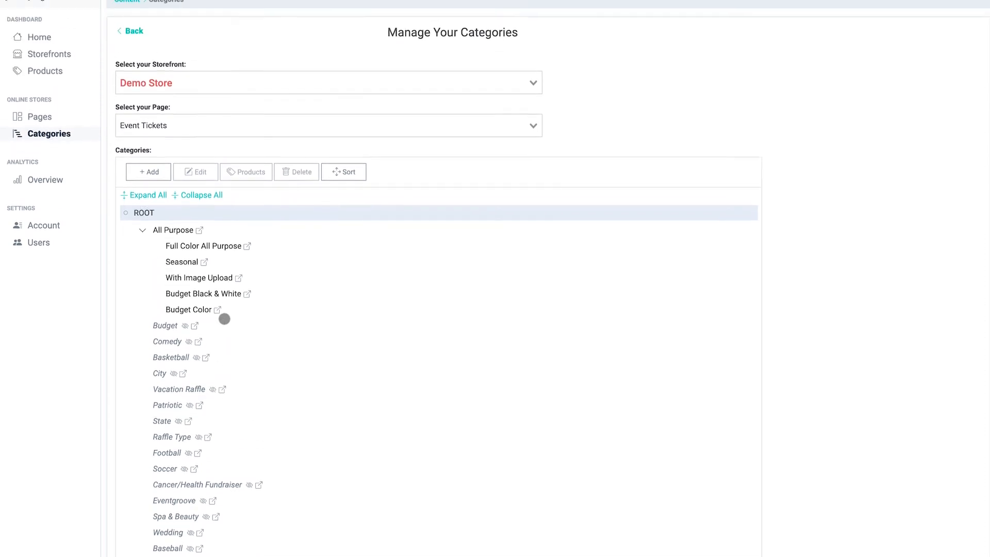
click(154, 209)
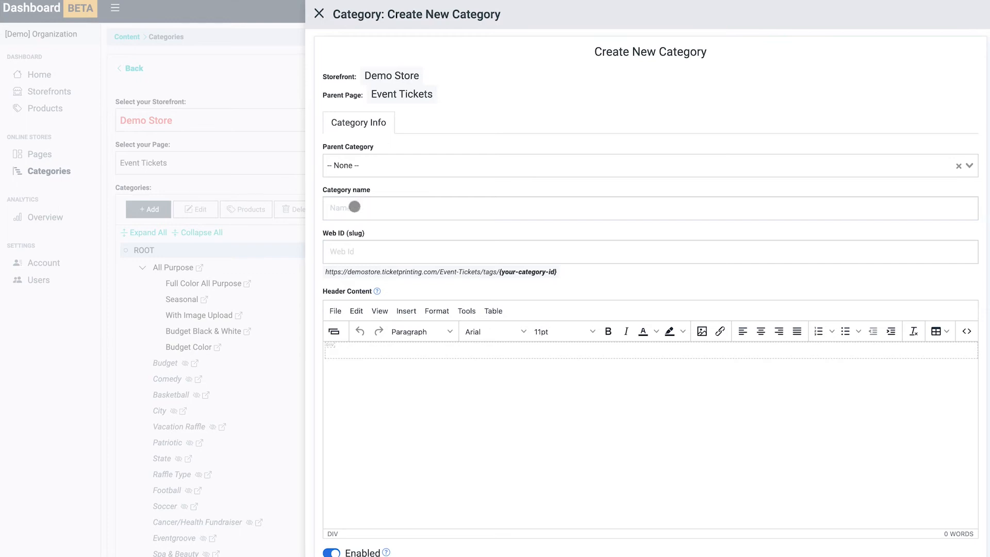
click(354, 207)
text(Winter Sports)
key(Tab)
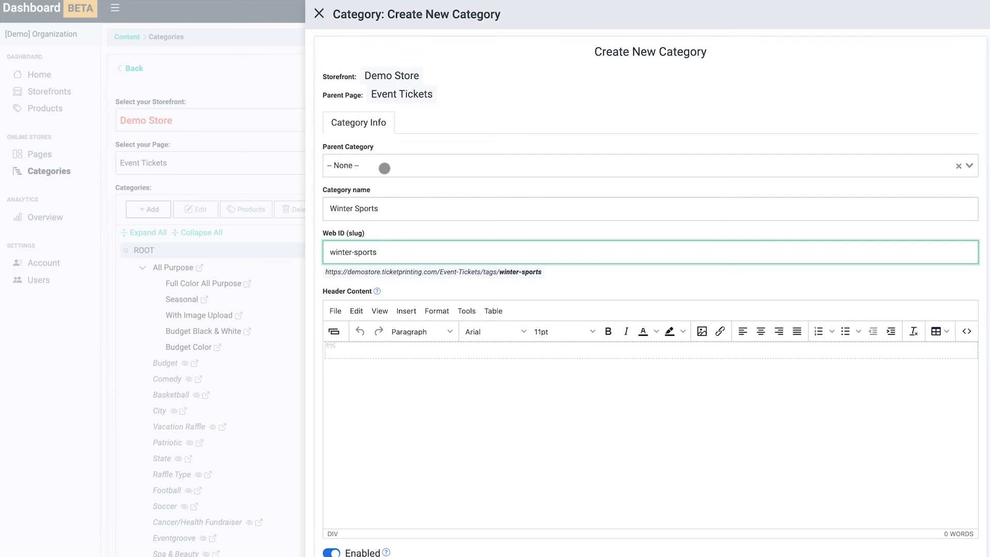
Set the new category's parent category to Entertainment and Sports
click(384, 168)
scroll(405, 263, down, 5)
scroll(403, 279, down, 3)
click(401, 281)
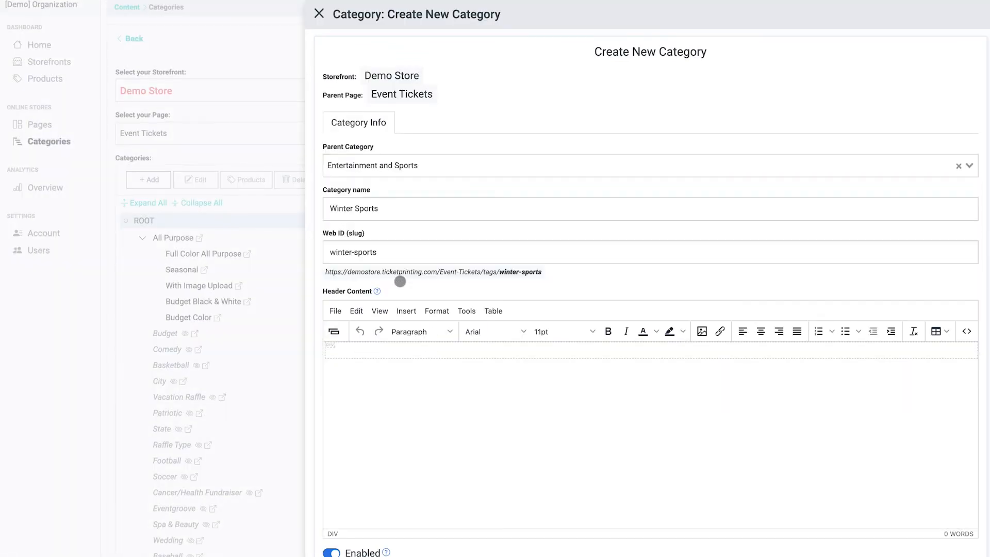
Enter Winter Sports Tickets as the header content and create the category
click(350, 350)
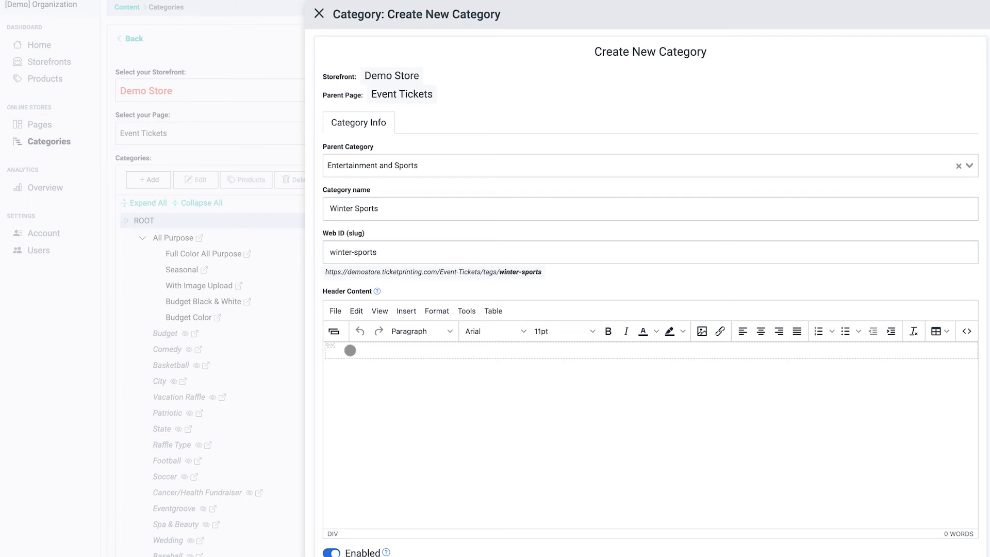
text(Winter Sports Tickets)
scroll(359, 529, down, 2)
click(359, 522)
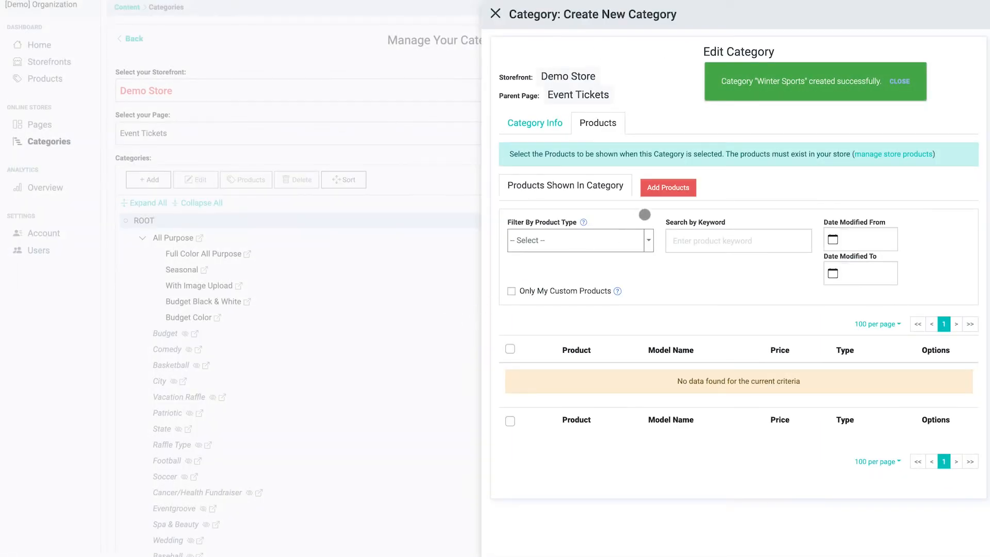
Start adding products to the category, filtering by General Admission Ticket type and the keyword winter
click(673, 187)
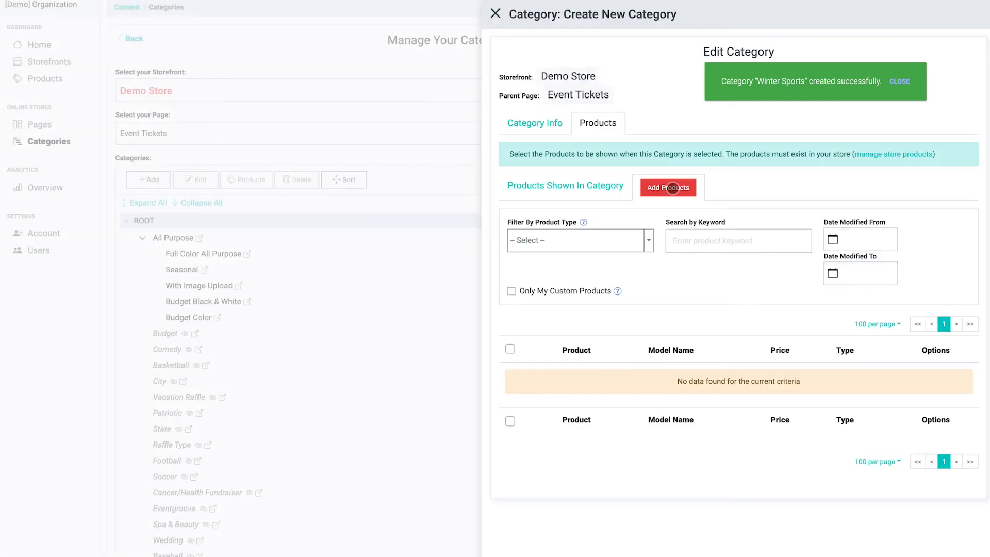
click(649, 242)
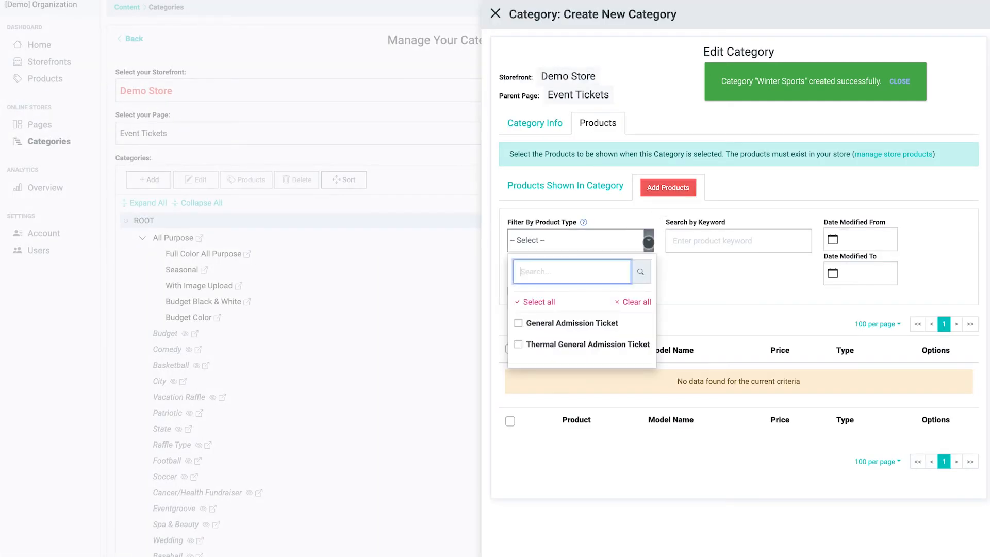
click(520, 325)
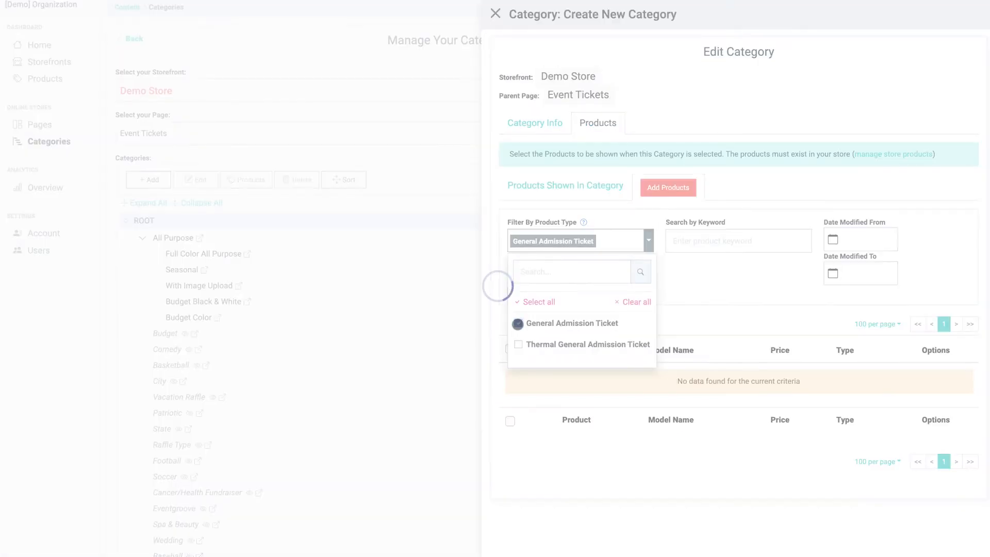
click(684, 241)
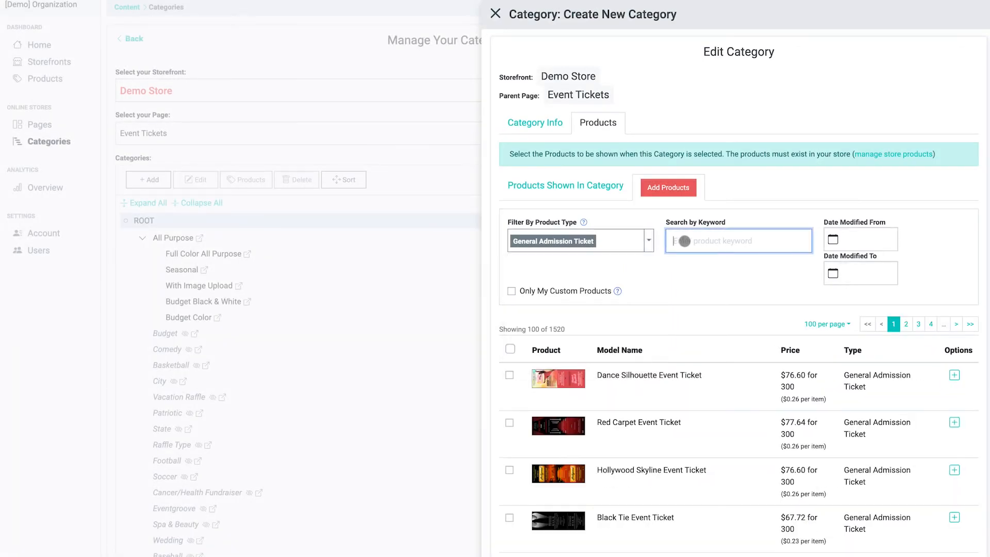
text(winter)
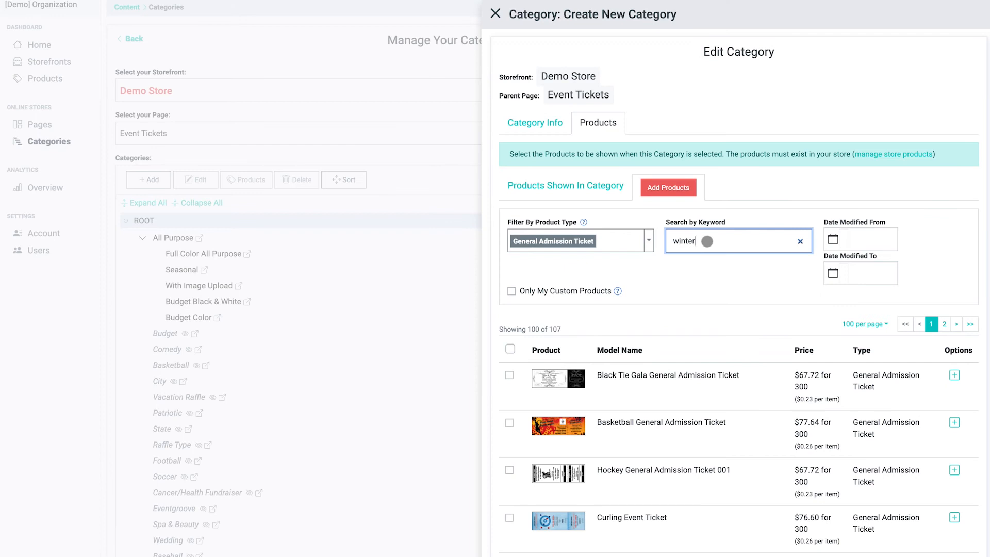
Select Curling Event, Curling Reserved Event, Hockey Badge Red Reserved Event and Skating Party Event tickets and add them to the category
scroll(703, 268, down, 3)
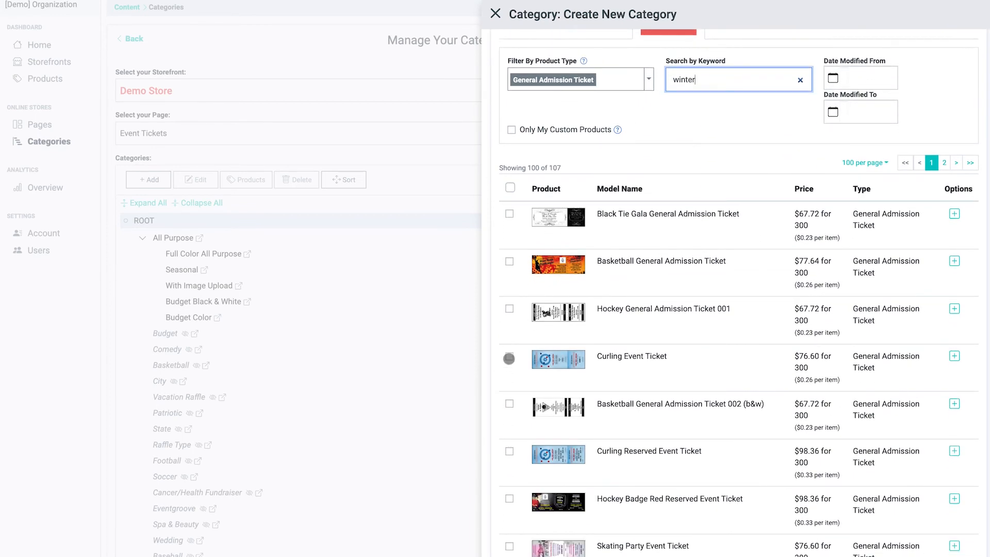
click(509, 358)
click(510, 469)
scroll(553, 466, down, 1)
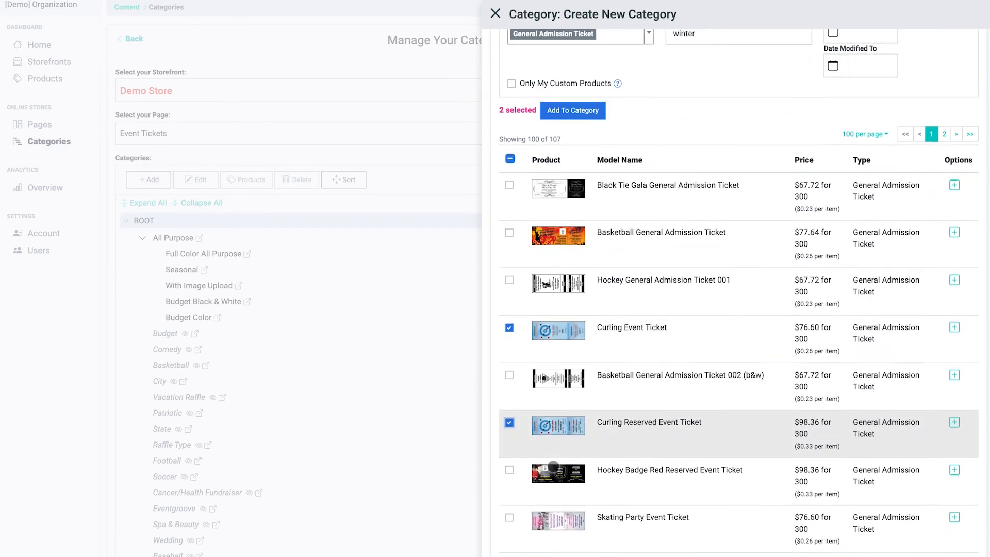
scroll(553, 467, down, 1)
click(509, 419)
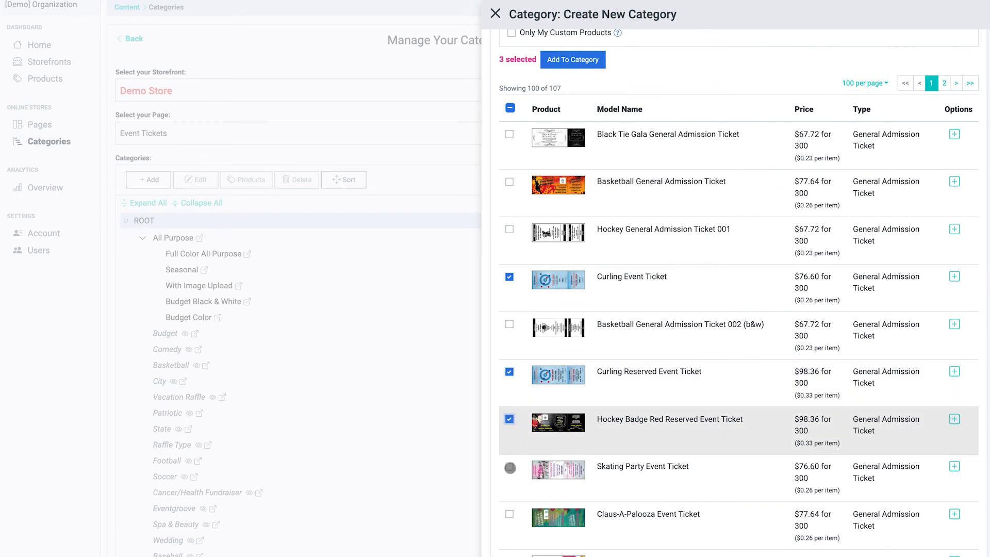
click(510, 468)
click(582, 60)
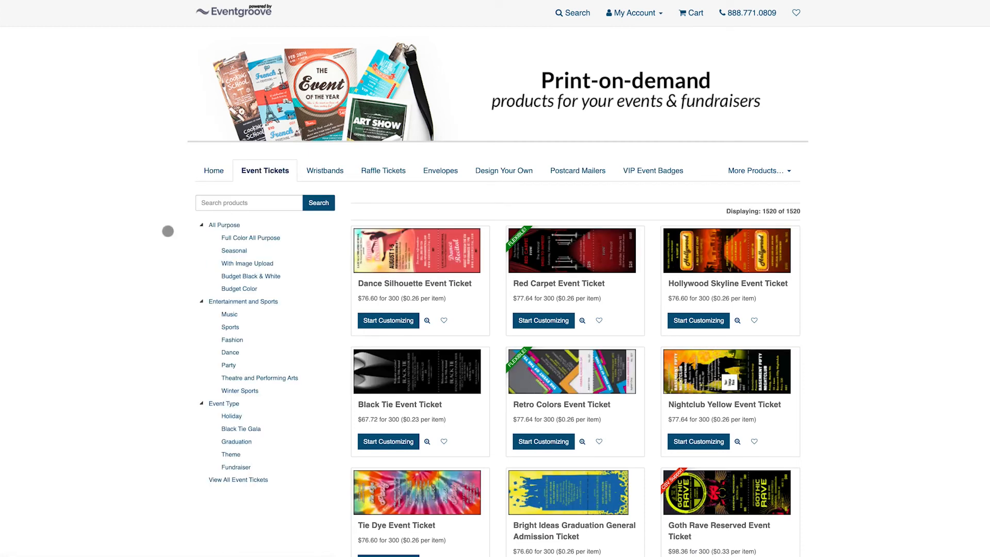
Open the Winter Sports category on the live storefront
click(247, 392)
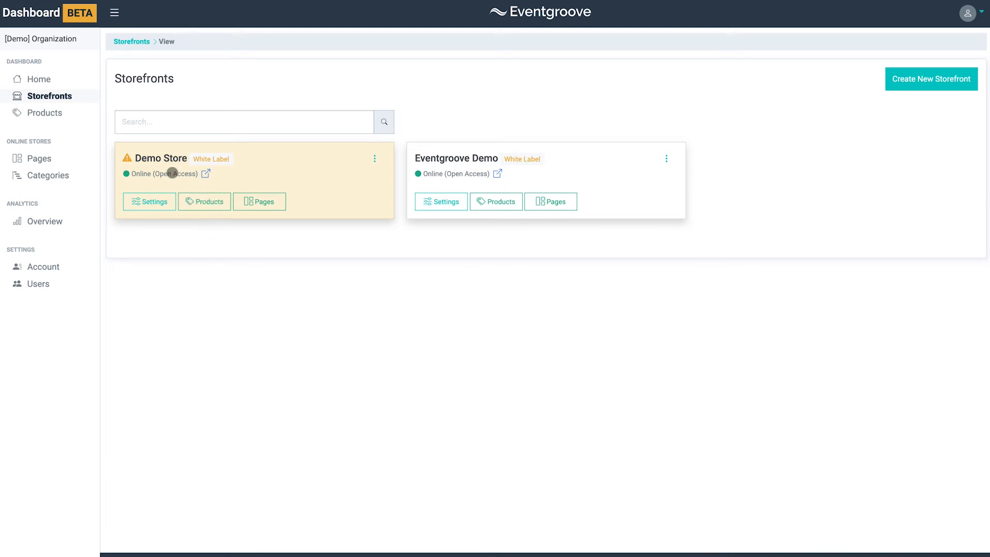
Filter the storefront's products to show only the General Admission Ticket type
click(36, 114)
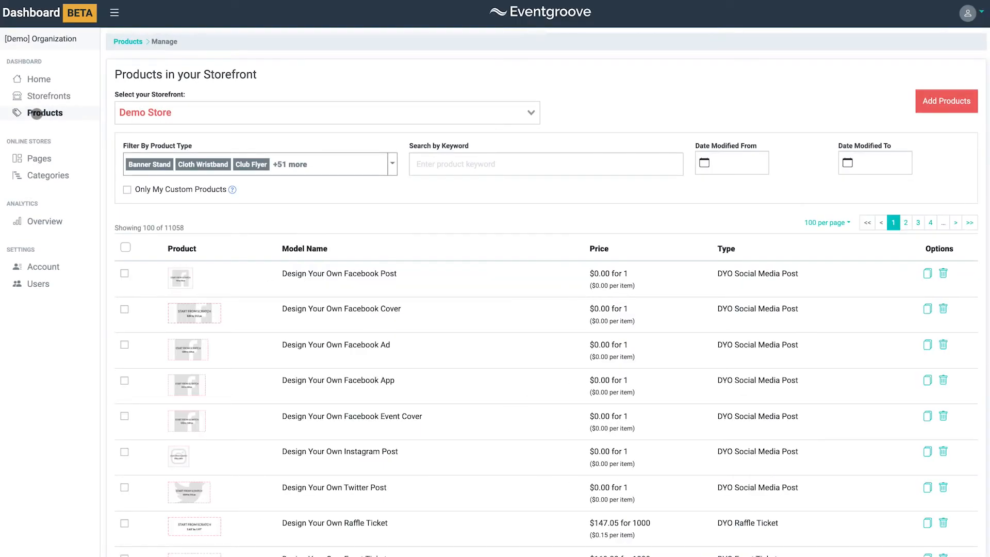
click(393, 163)
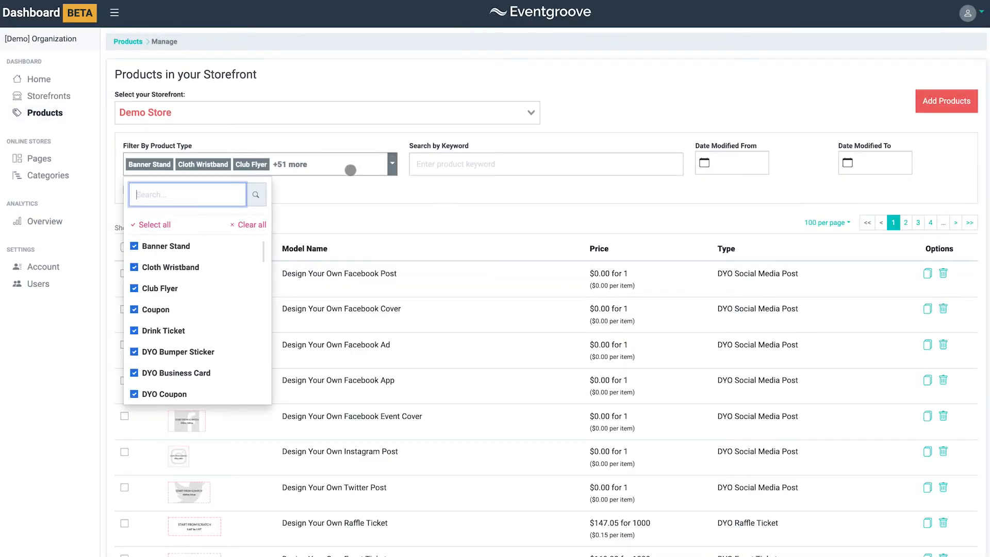
click(251, 224)
click(160, 197)
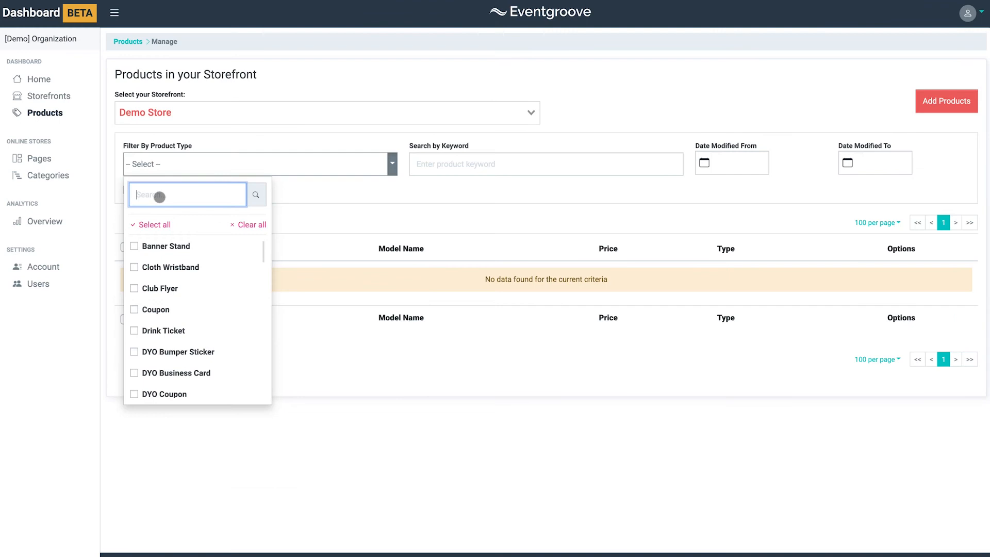
text(general)
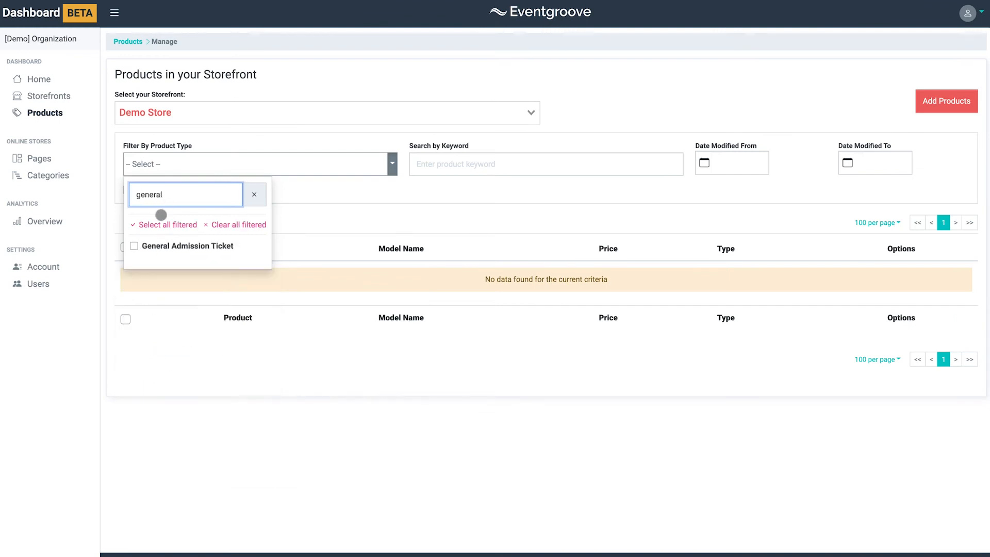
click(134, 246)
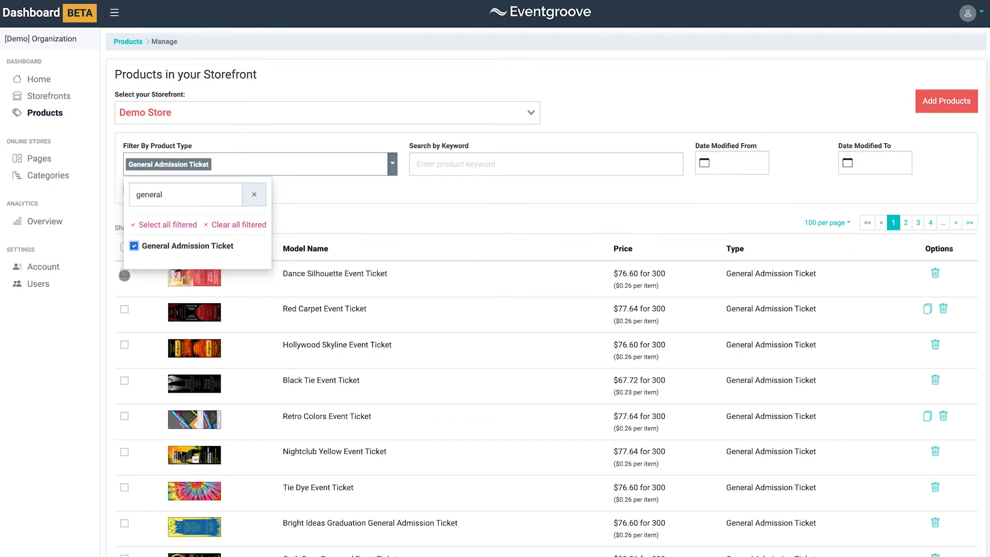
Remove Dance Silhouette, Red Carpet and Hollywood Skyline Event Tickets from the storefront
click(124, 275)
click(124, 327)
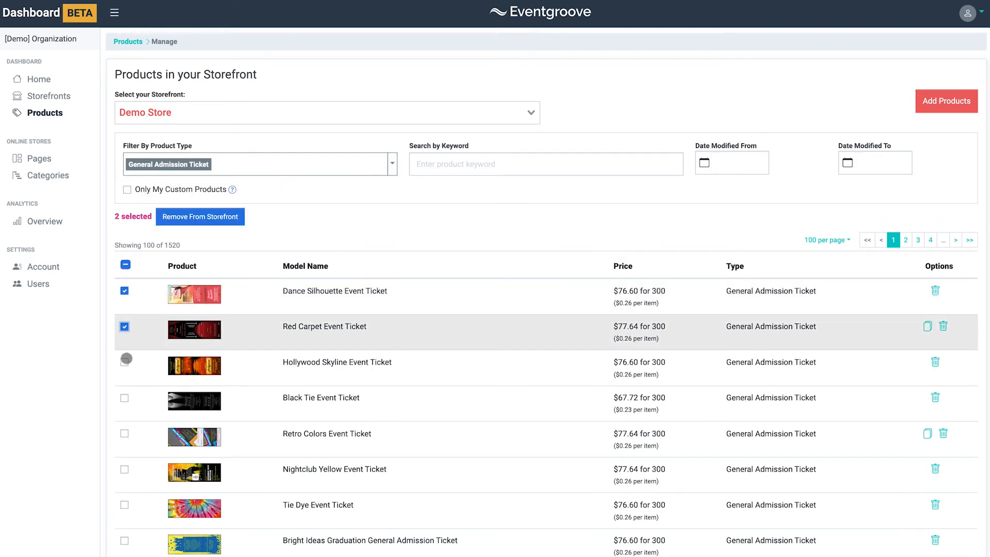
click(124, 361)
click(206, 217)
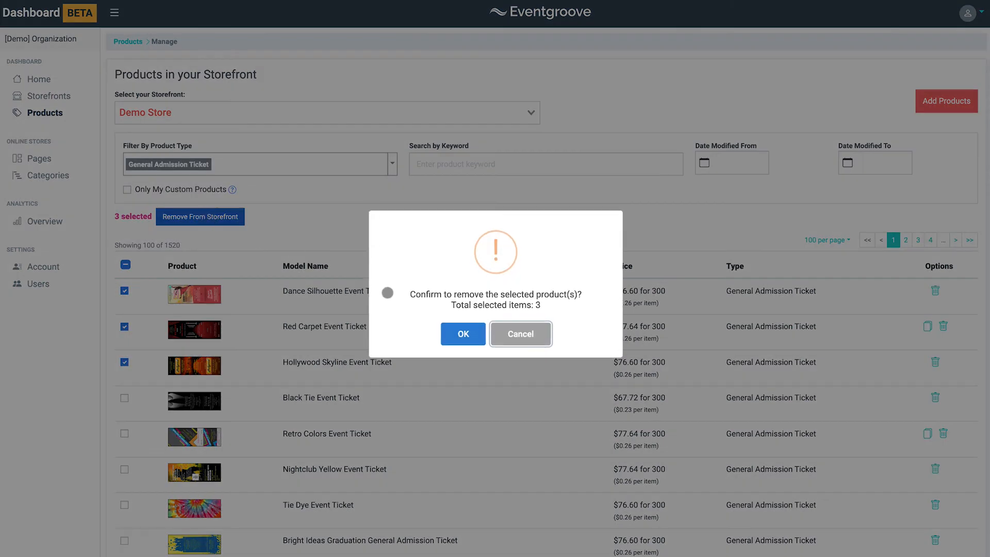
click(463, 334)
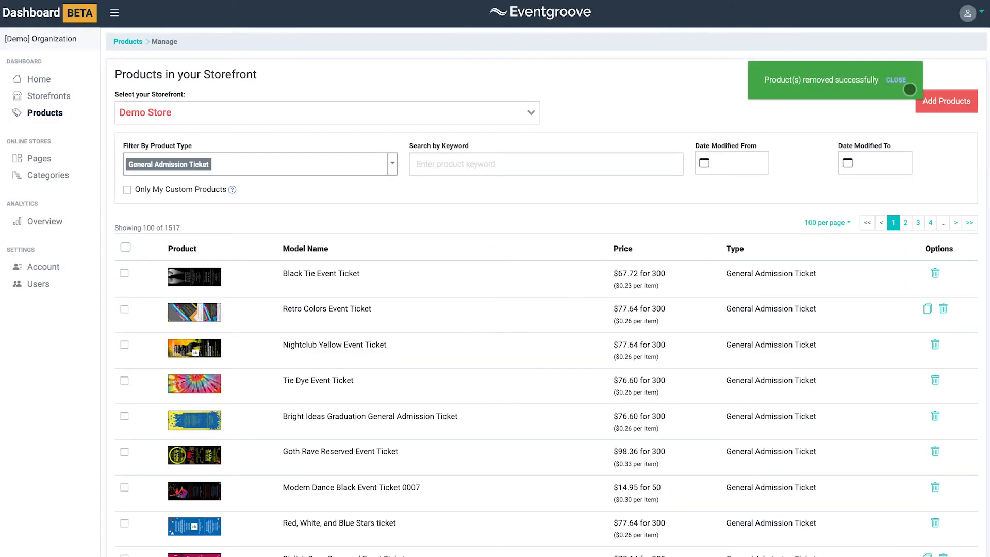
click(896, 80)
Open Add Products, select all product types and hide products already in the storefront
click(941, 101)
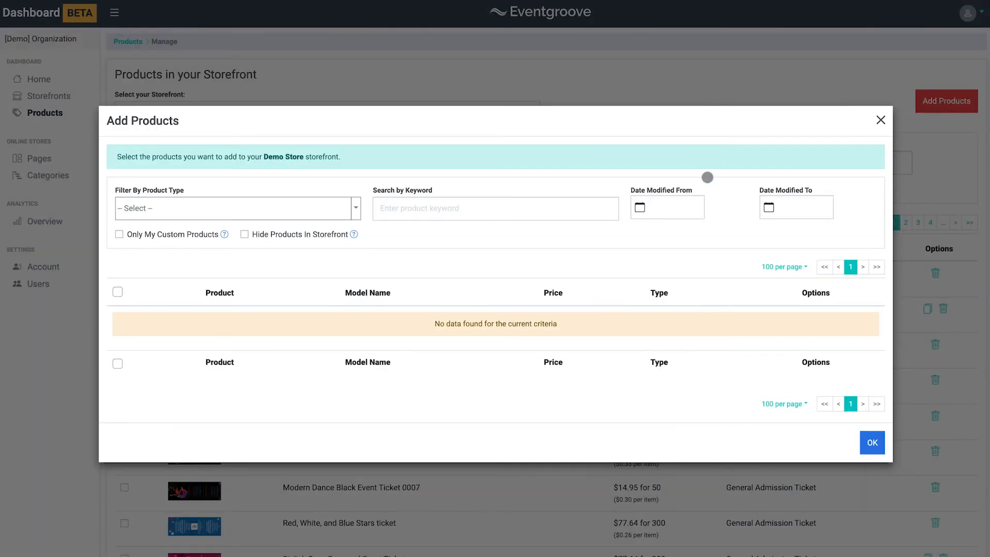
click(346, 207)
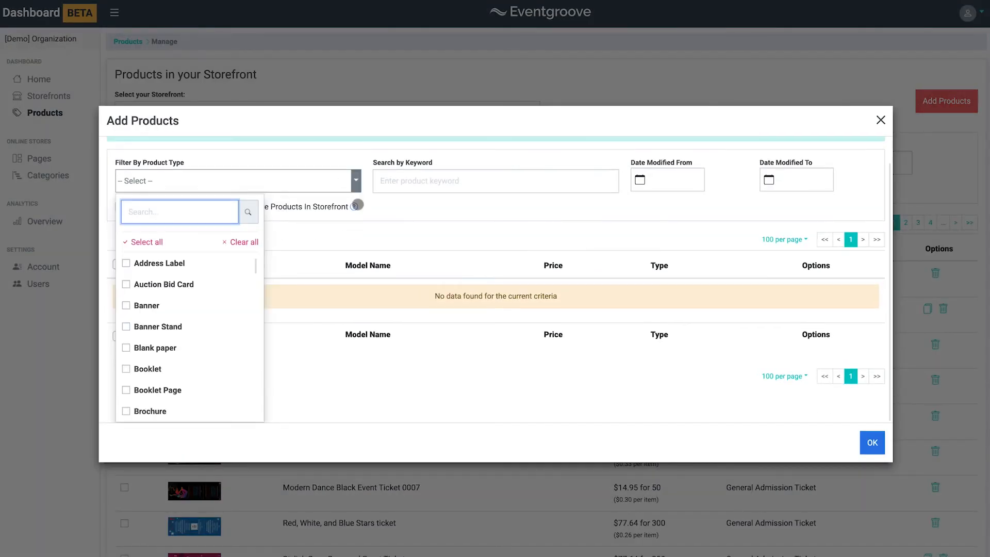
click(140, 243)
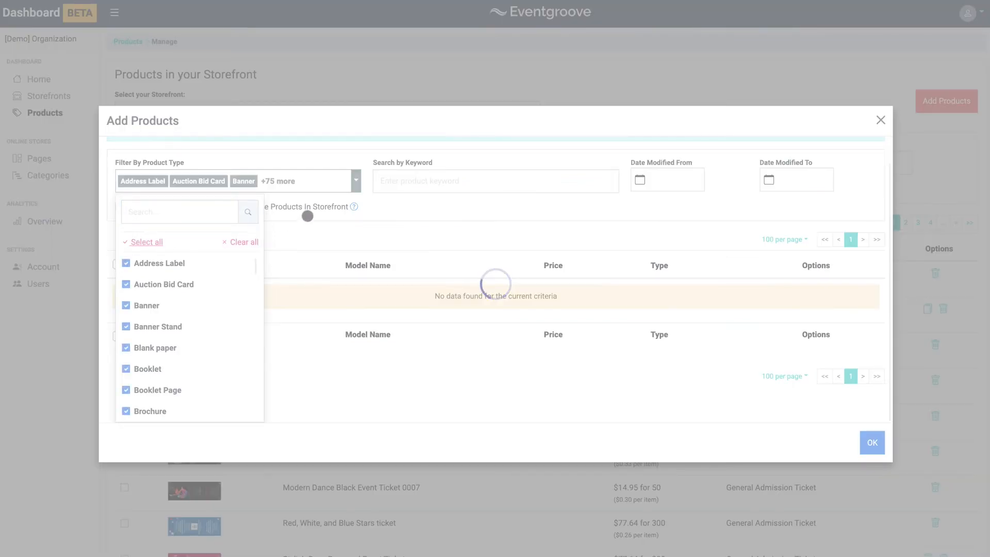
click(307, 222)
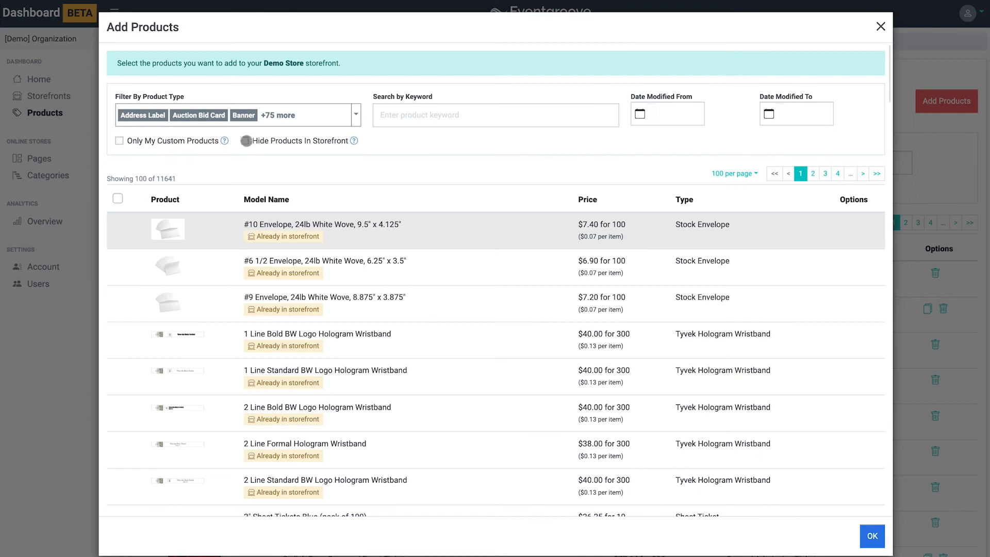
click(245, 141)
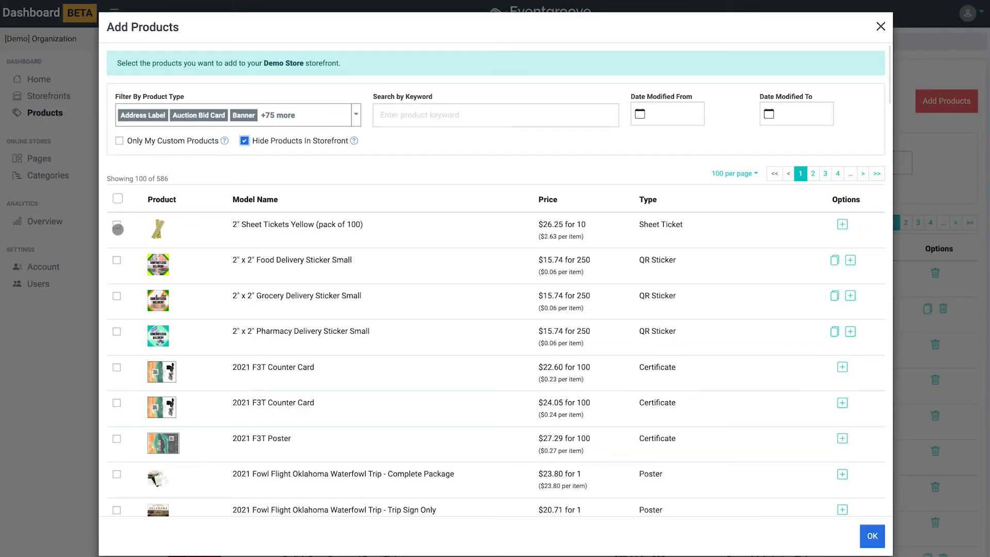
Add 2" Sheet Tickets Yellow and the 2" x 2" Food and Grocery Delivery Stickers Small to the storefront
click(117, 225)
click(116, 278)
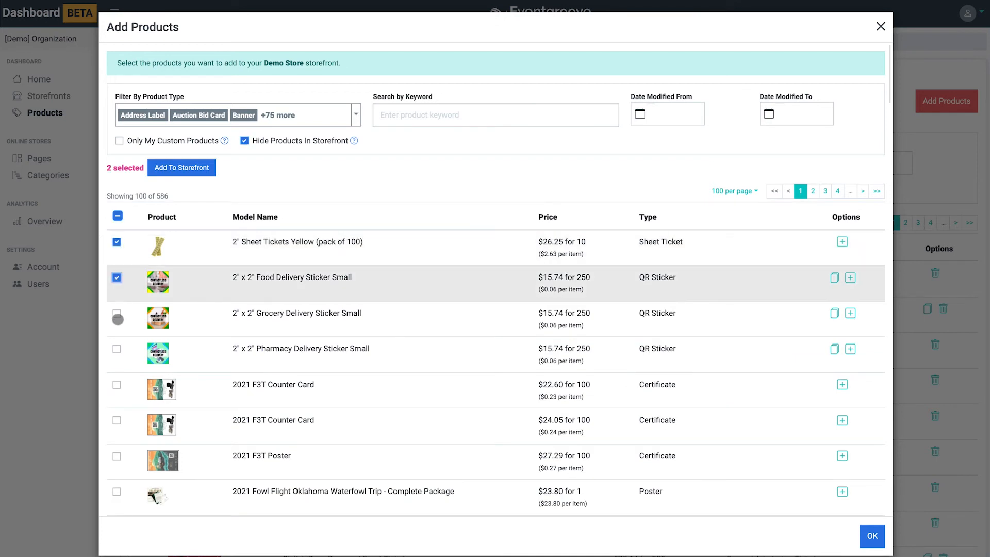
click(118, 314)
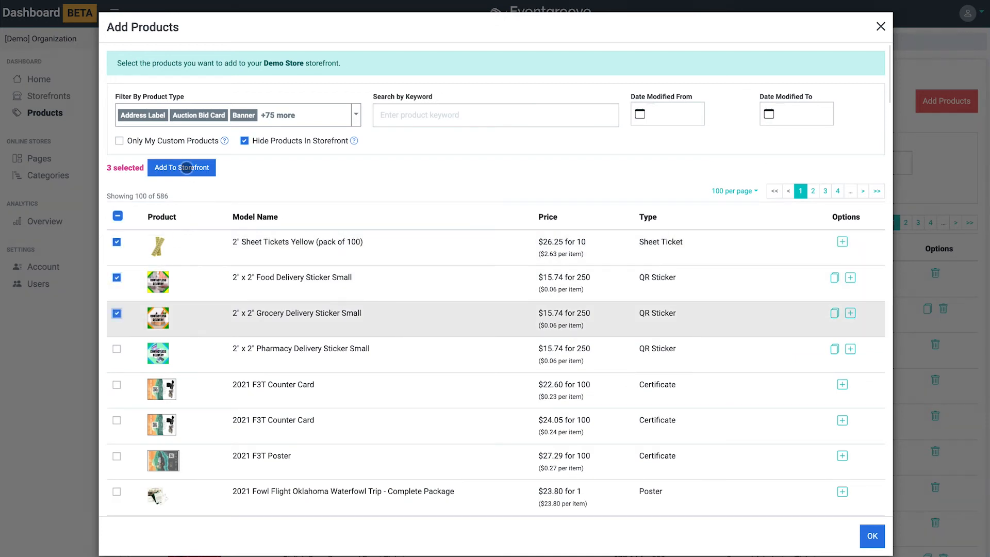
click(186, 168)
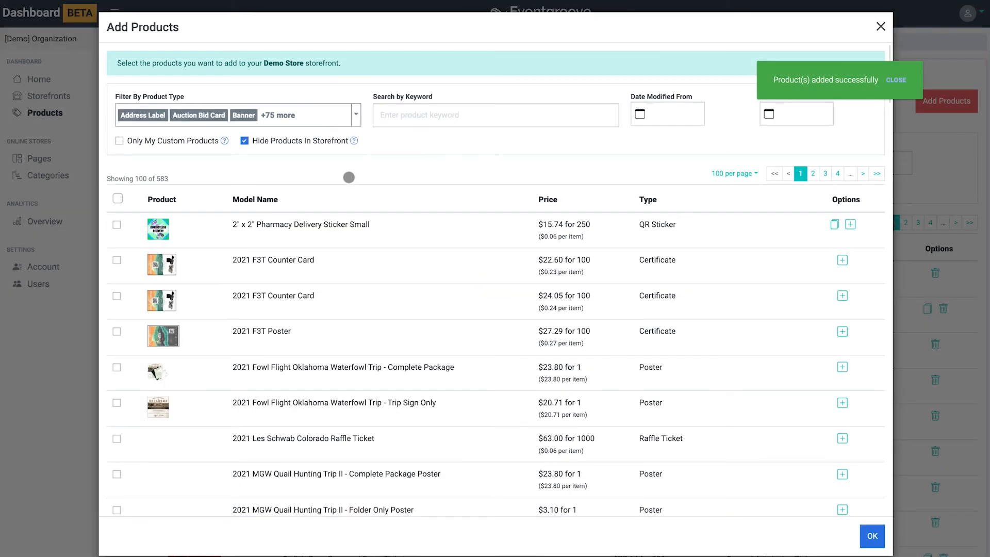
Filter the Add Products list to only the General Admission Ticket type
click(356, 115)
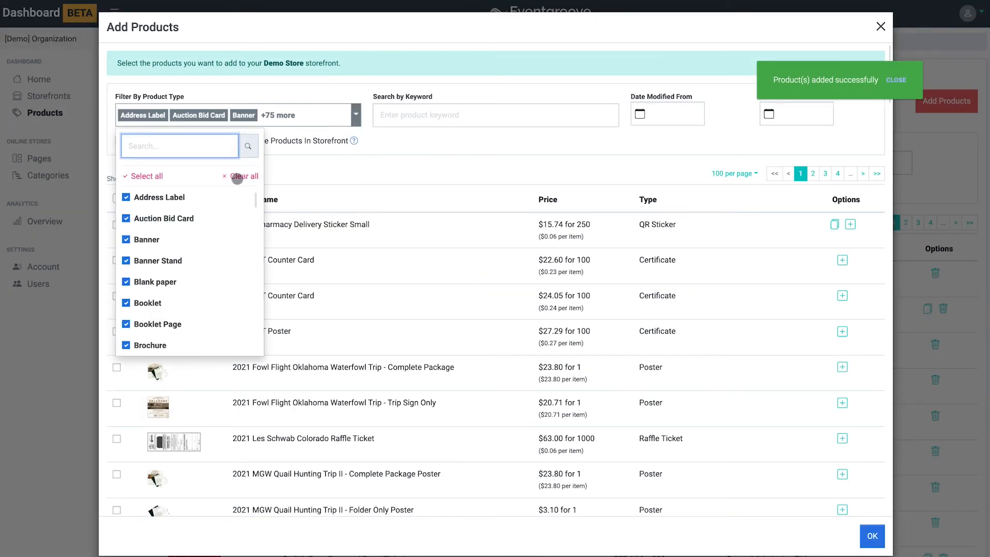
click(239, 177)
click(153, 241)
text(general)
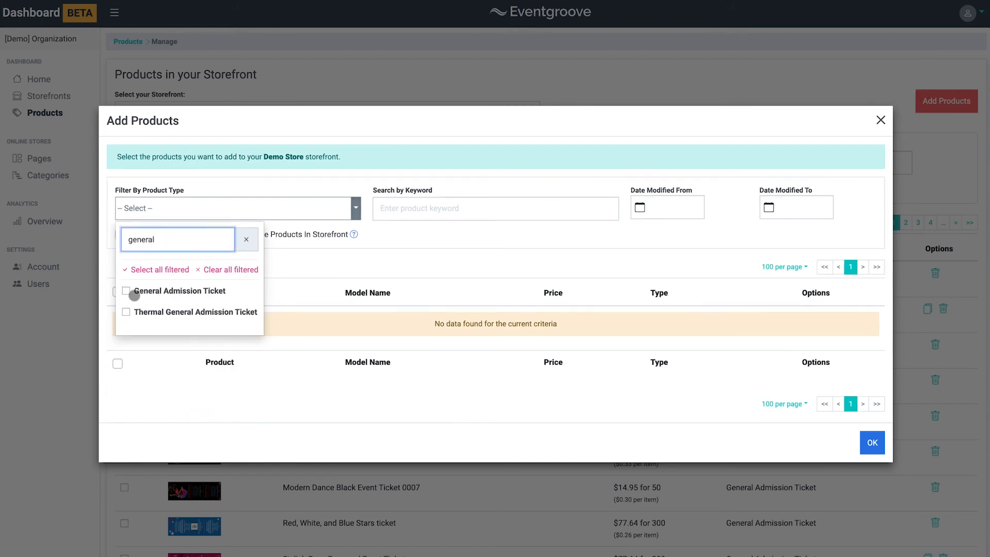
click(127, 291)
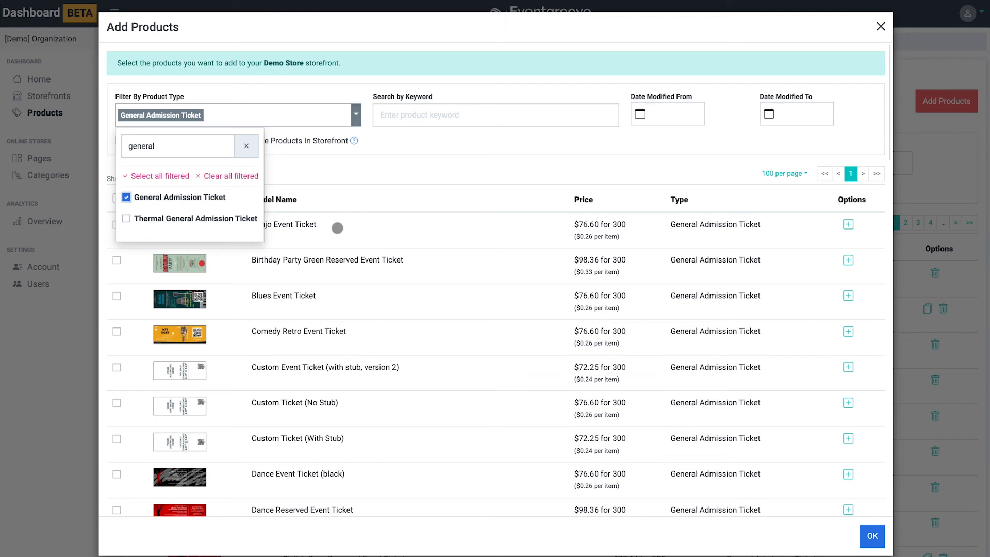
Show products already in the storefront and clone the 50s Swing Dance Reserved Event Ticket
click(358, 193)
click(245, 141)
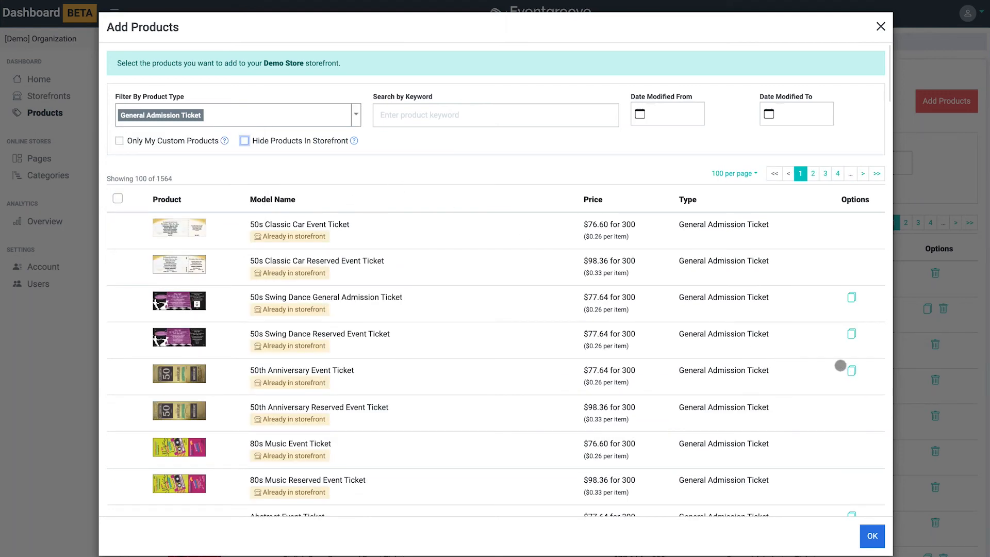
click(852, 334)
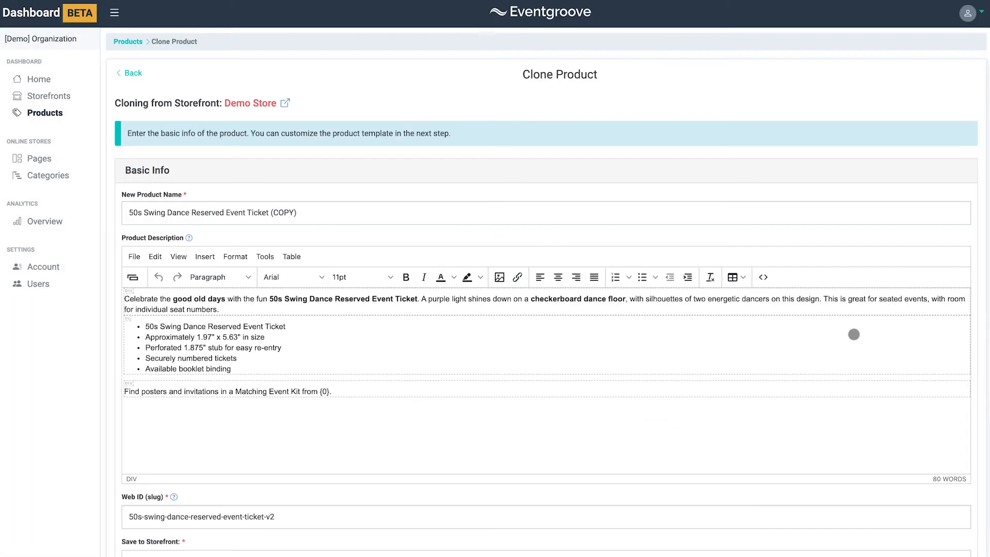
Rename the cloned product to 50s Swing Dance Reserved Event Ticket and save it
click(331, 211)
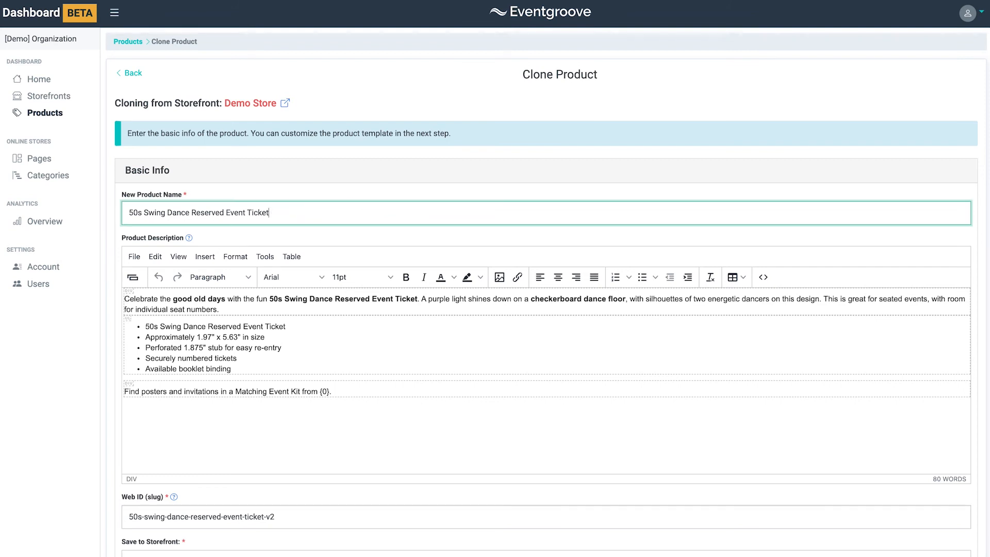
scroll(339, 237, down, 3)
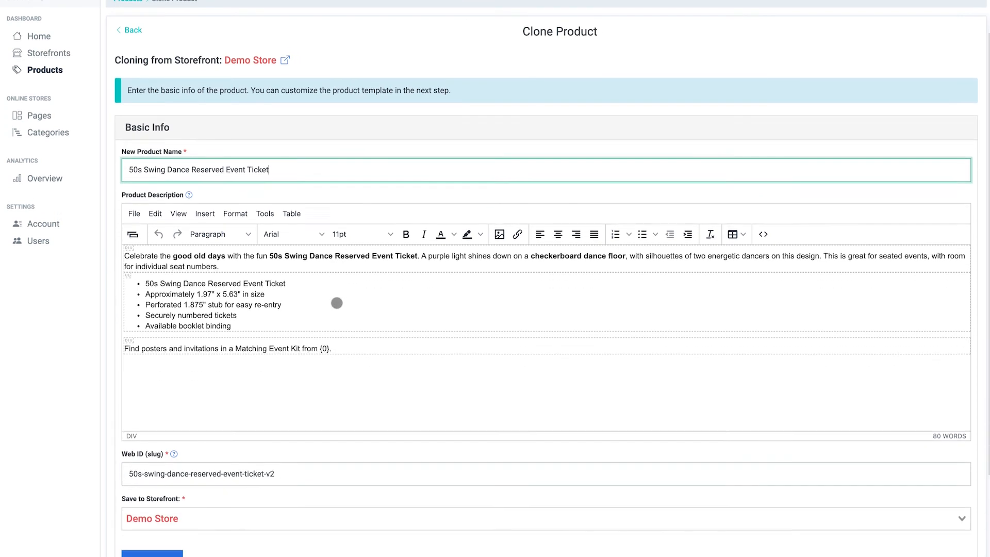
click(149, 465)
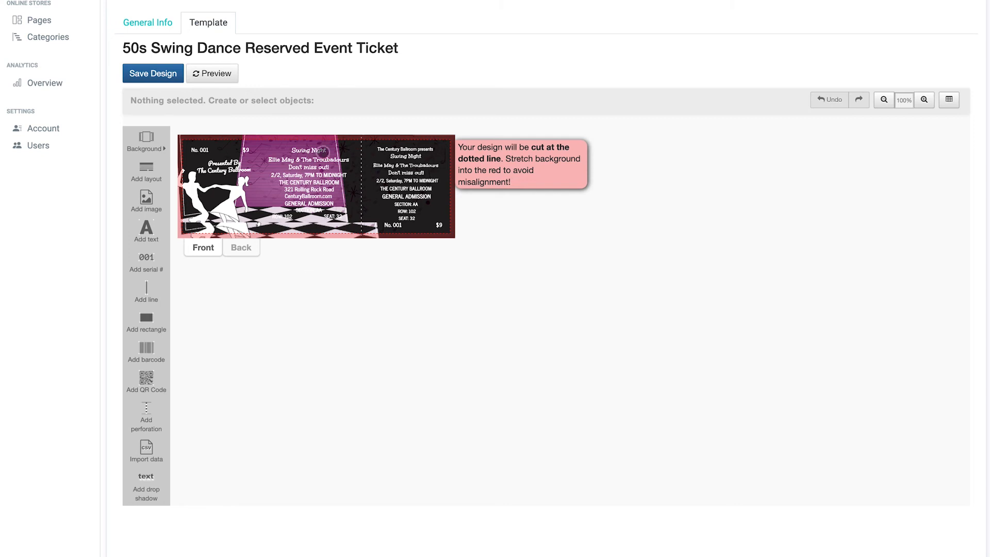
Recolor the ticket's Swing Night title red and the stub's General Admission text blue
click(309, 150)
click(360, 101)
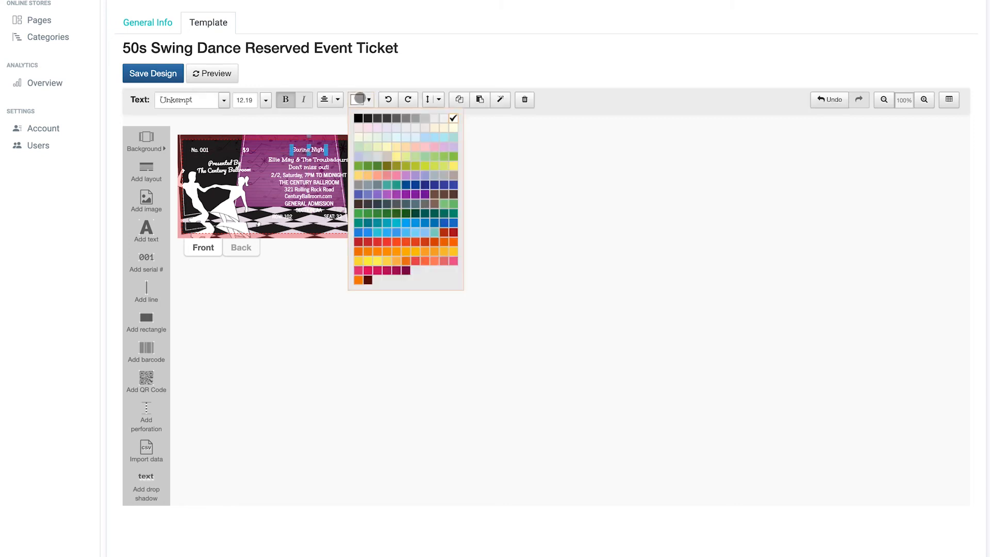
click(416, 242)
click(406, 196)
click(362, 100)
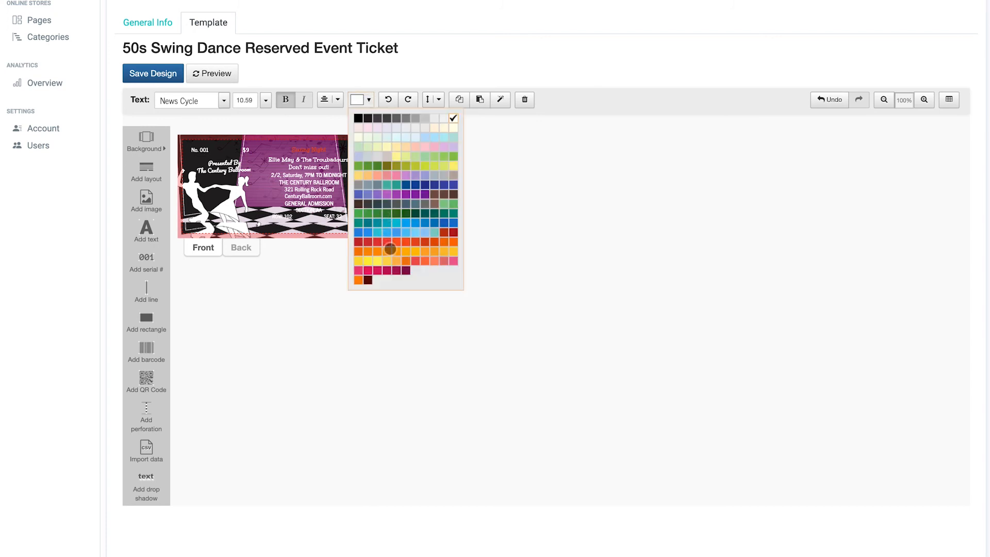
click(377, 223)
Nudge the General Admission text on the ticket body and save the ticket design
click(325, 188)
drag(326, 189, 327, 206)
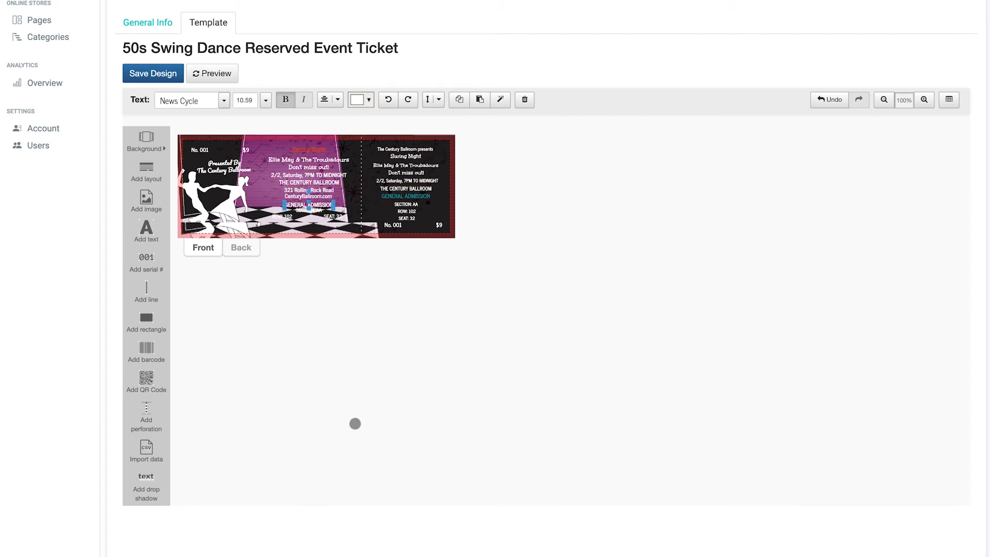
click(154, 73)
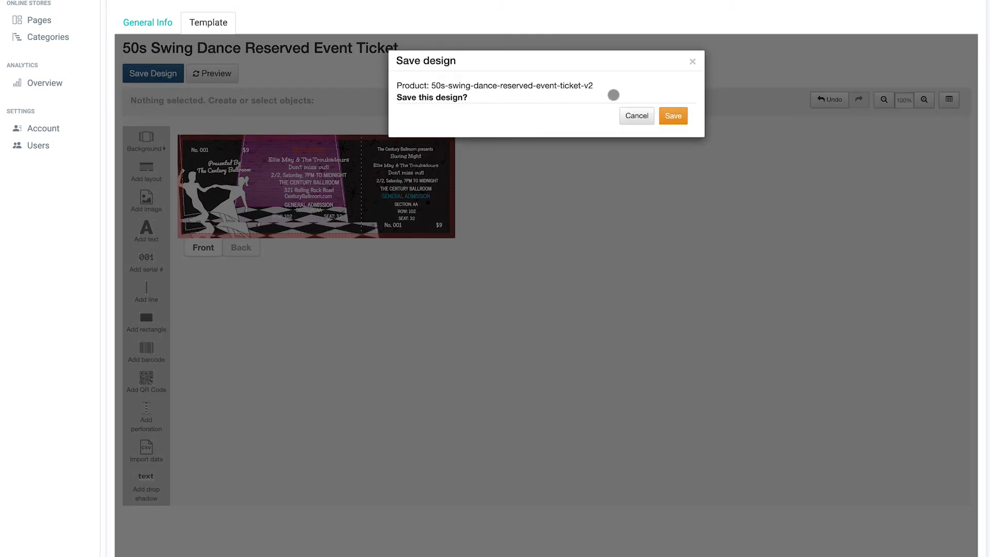
click(676, 117)
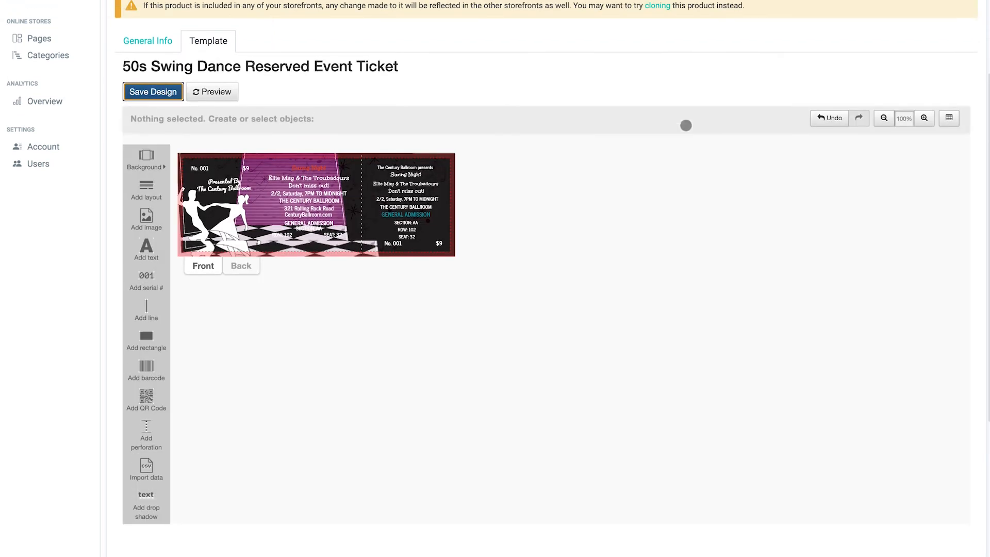
Open Add Products again and search for T-shirt within the DYO Merch Product type
click(132, 41)
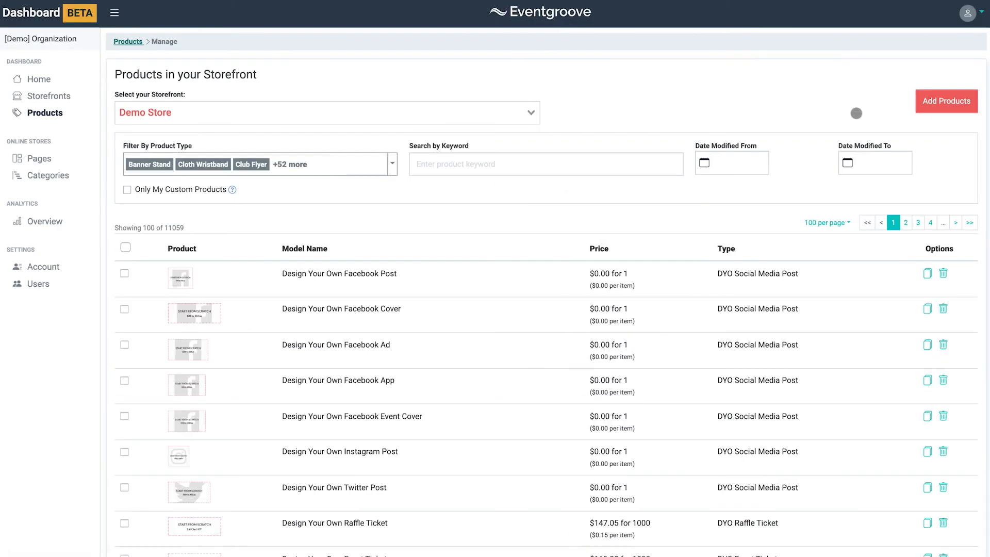
click(946, 102)
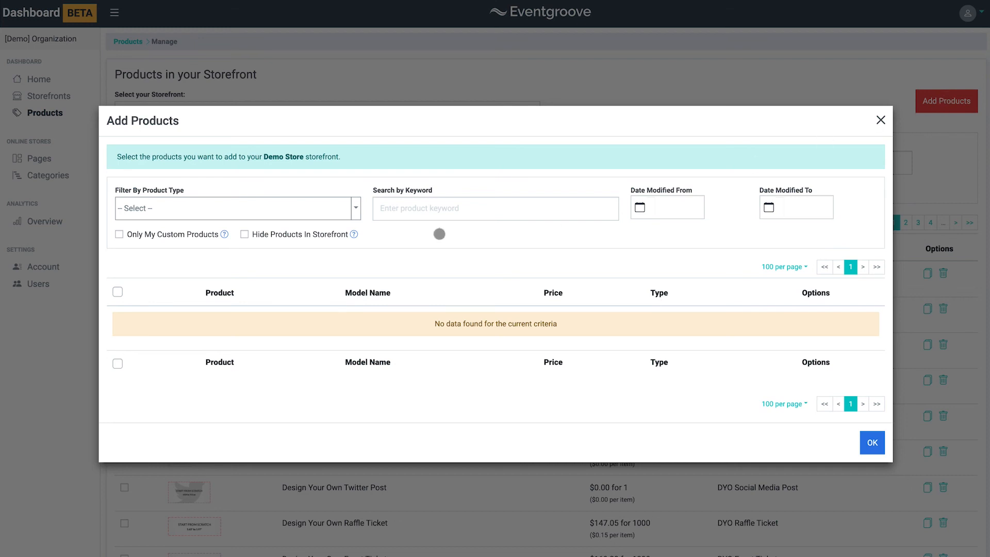
click(434, 210)
text(T-shirt)
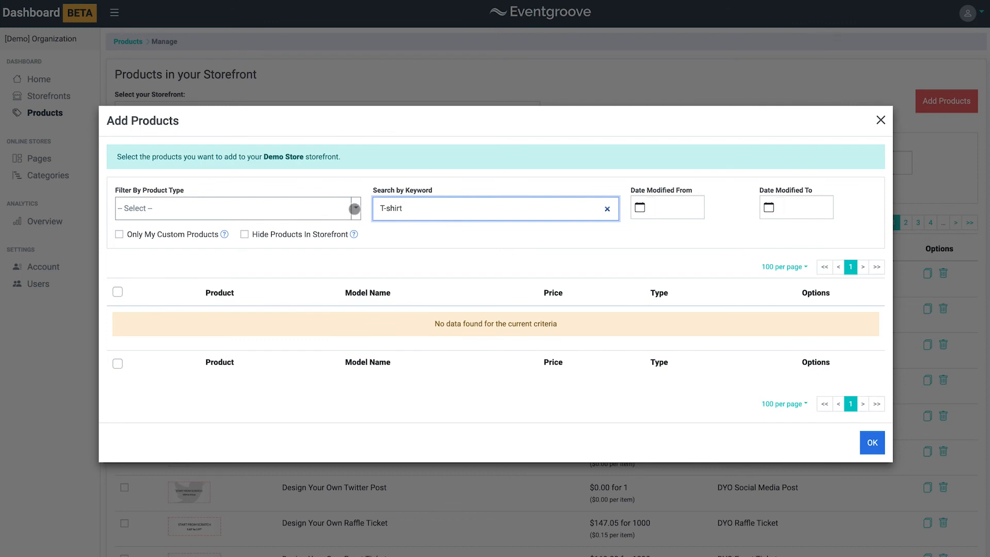
click(355, 209)
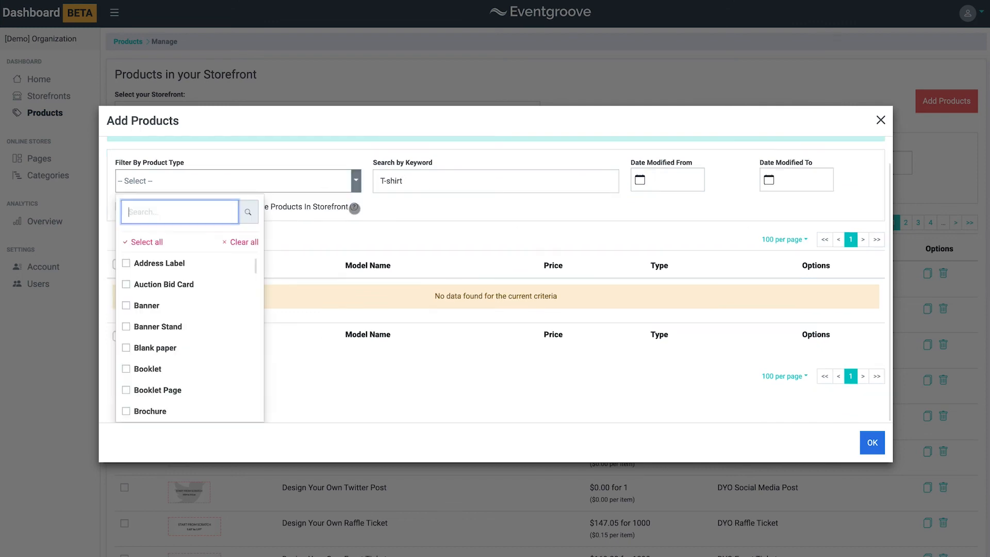
scroll(183, 289, down, 5)
scroll(183, 294, down, 9)
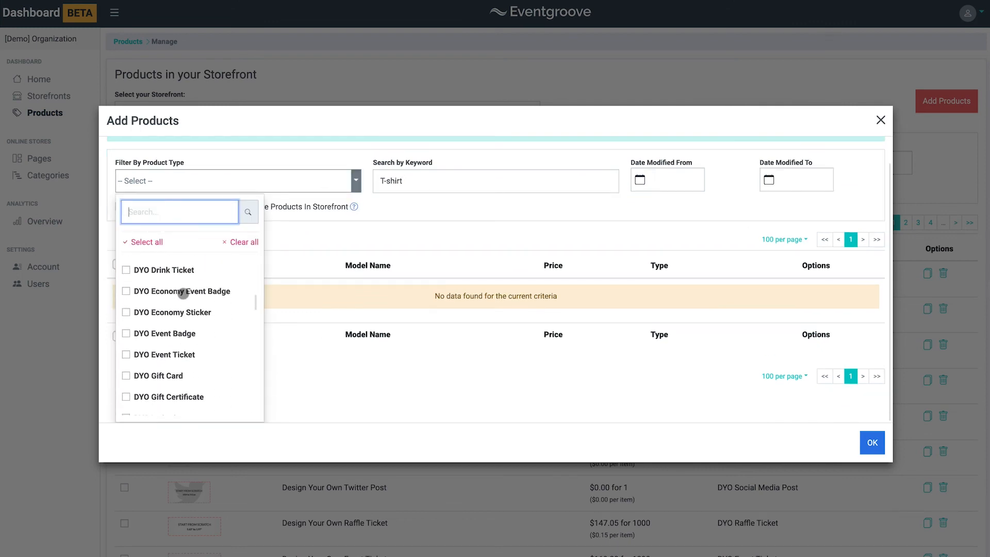
click(125, 324)
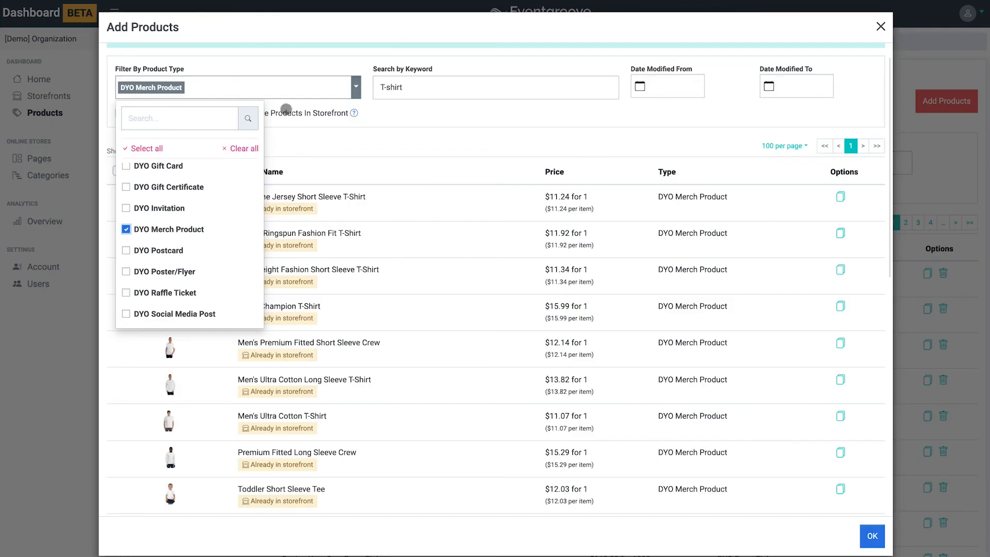
click(371, 126)
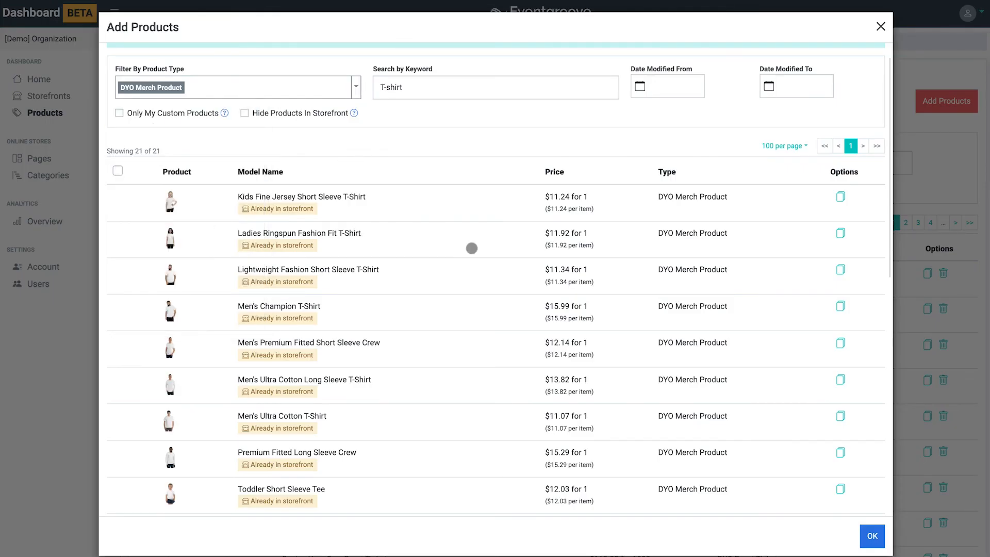
Clone the Kids Fine Jersey Short Sleeve T-Shirt, rename it Custom T-Shirt and save the product
click(841, 197)
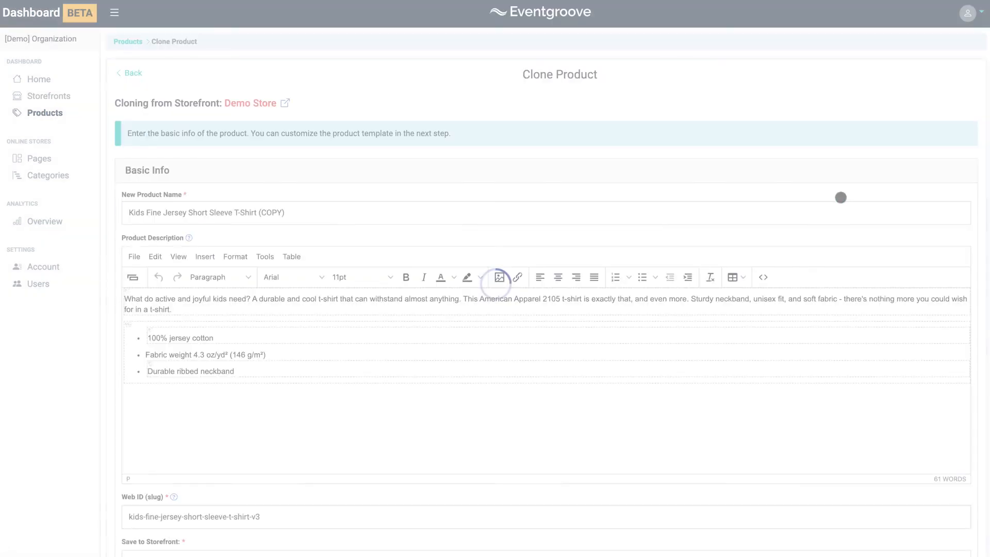
click(302, 214)
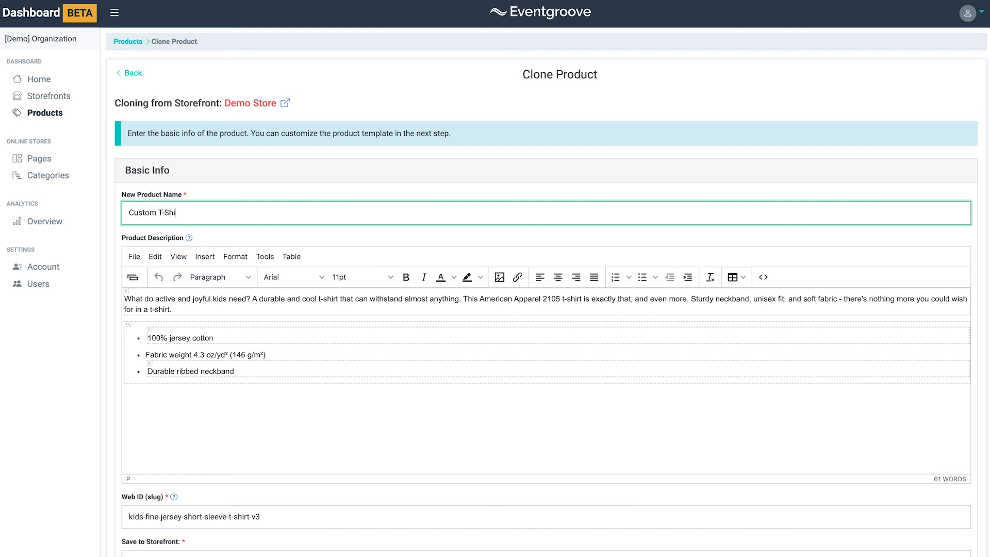
scroll(387, 375, down, 3)
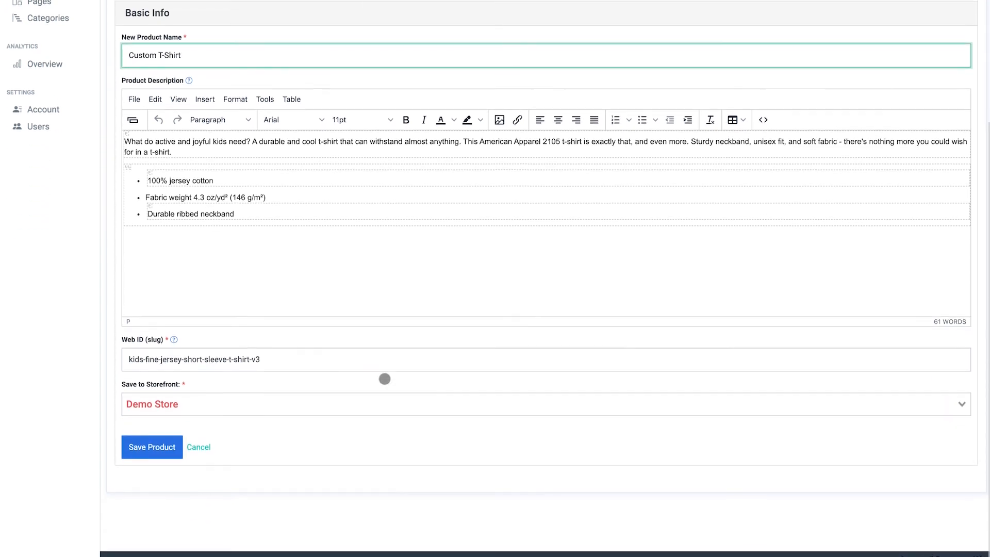
click(152, 446)
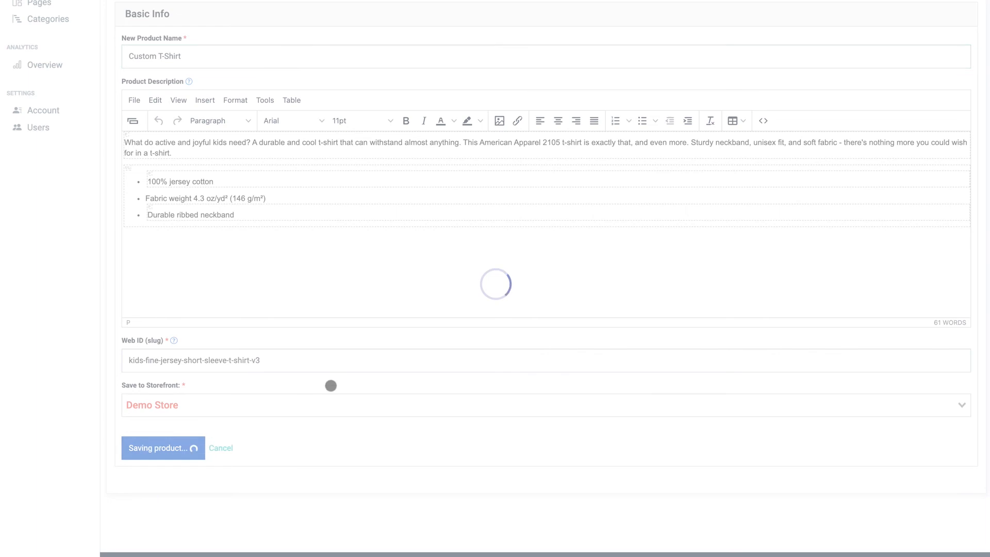
Upload the Fundraiser PNG image onto the shirt, then resize and position it in the print area
click(147, 164)
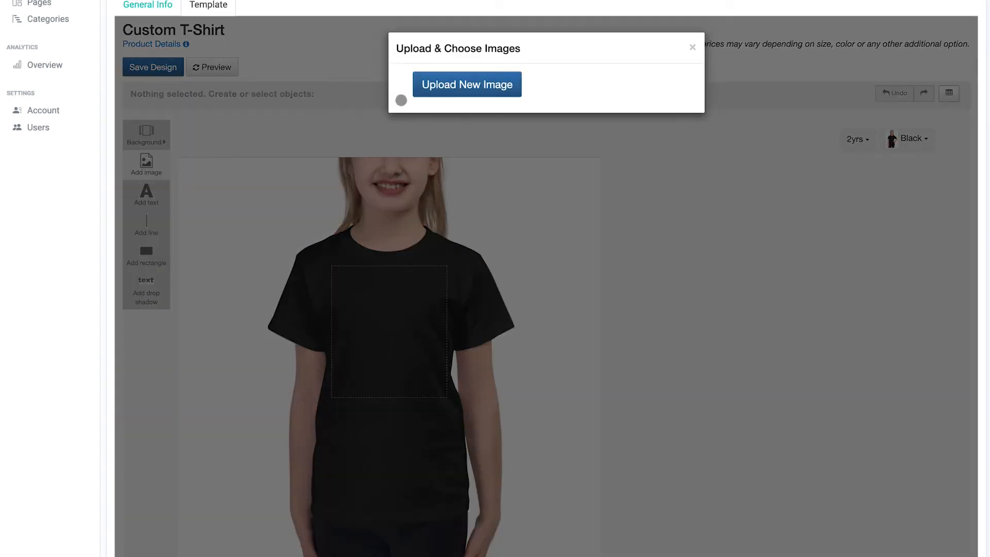
click(443, 92)
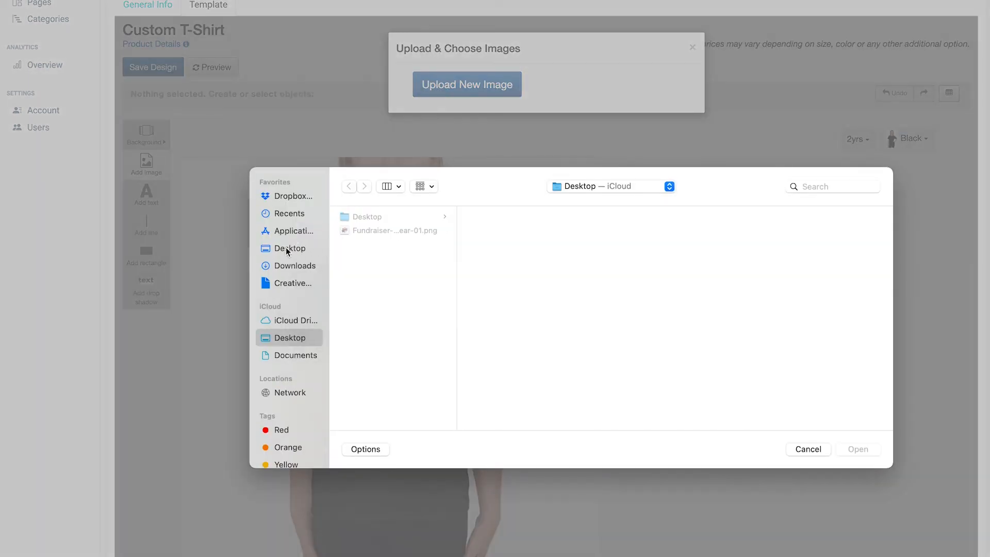
click(354, 232)
click(870, 449)
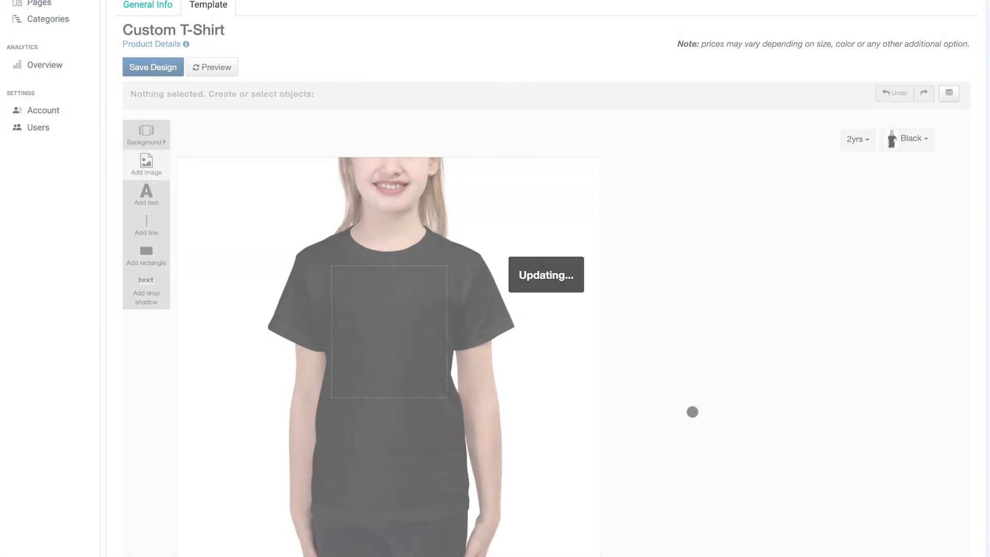
drag(418, 357, 437, 375)
drag(391, 338, 385, 330)
Add white "Fundraiser" text above the graphic on the shirt
click(147, 192)
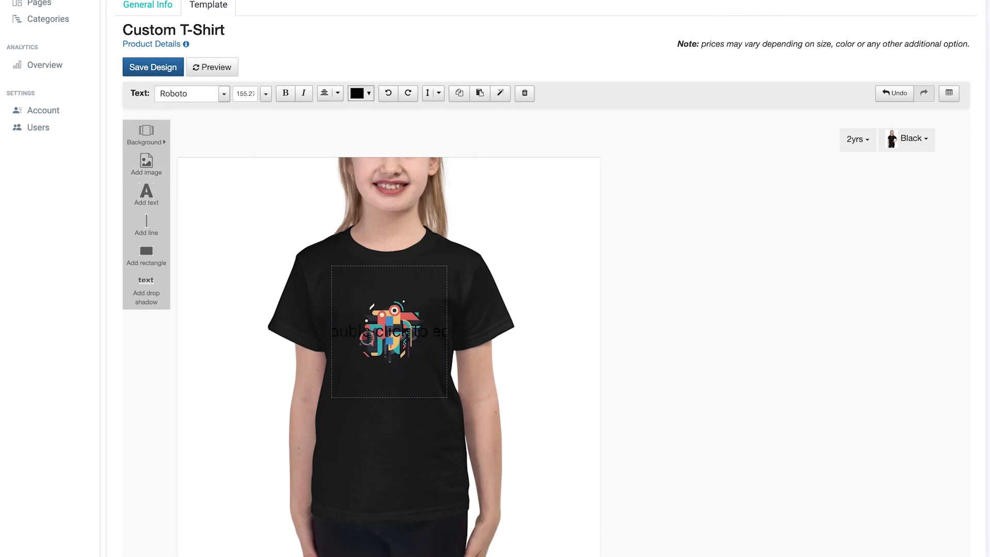
double_click(367, 333)
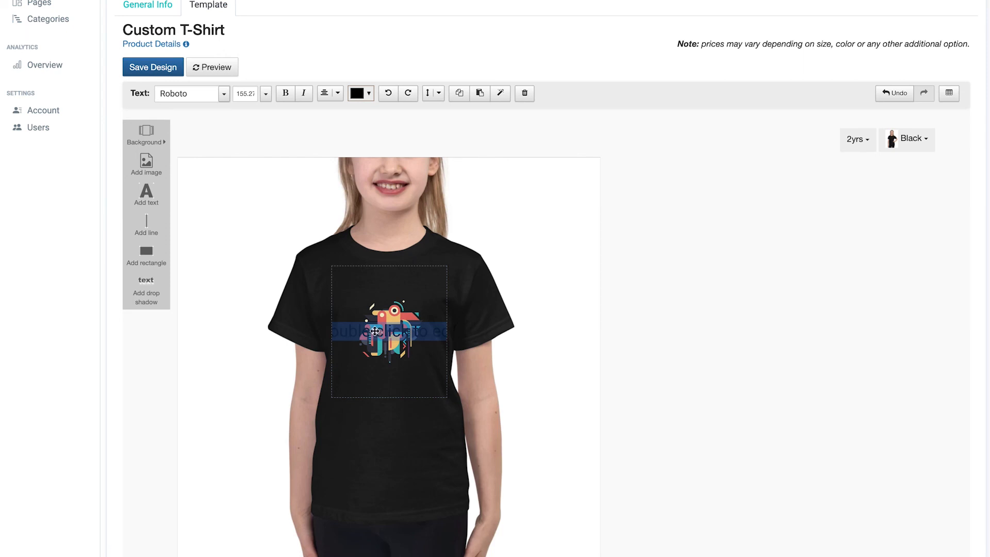
text(Fundraiser)
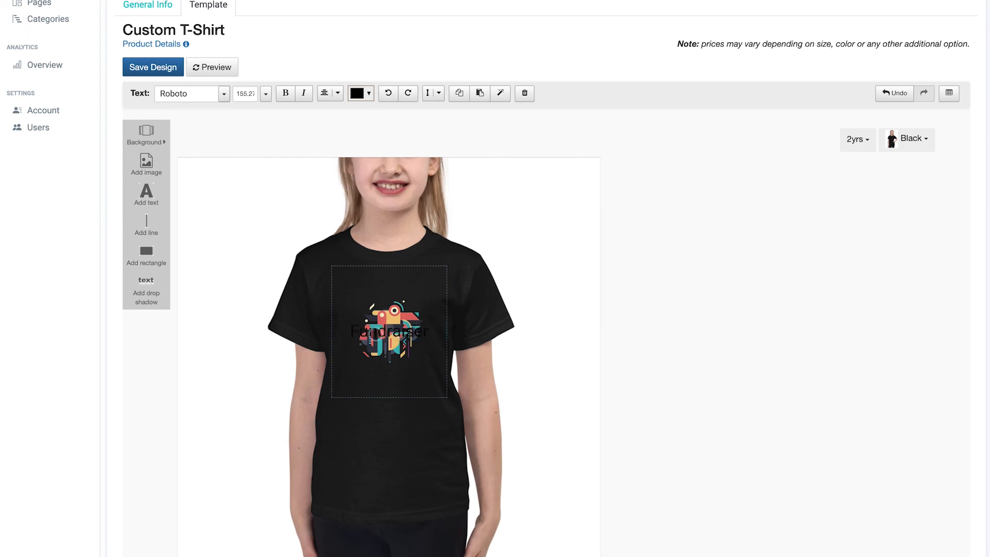
click(350, 331)
drag(389, 331, 388, 286)
click(367, 93)
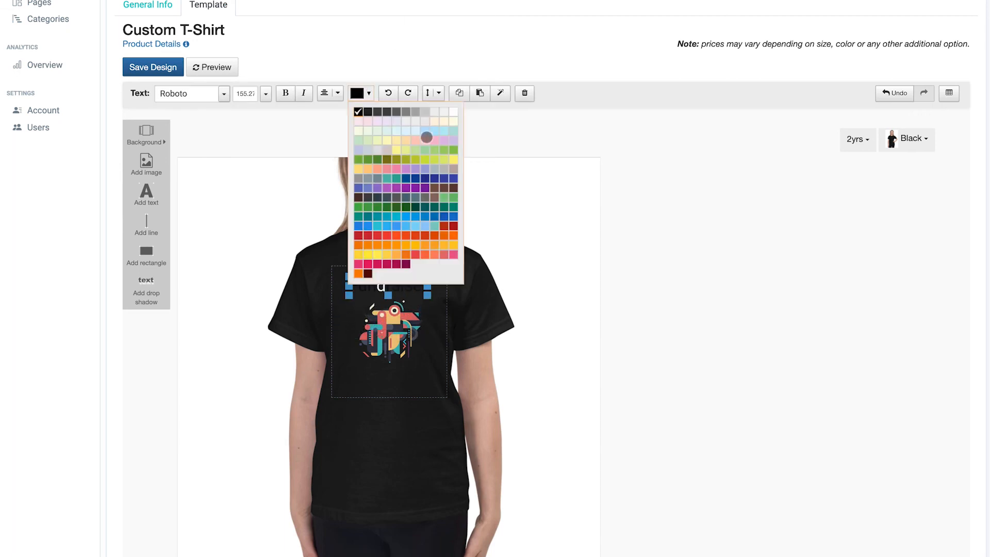
click(452, 112)
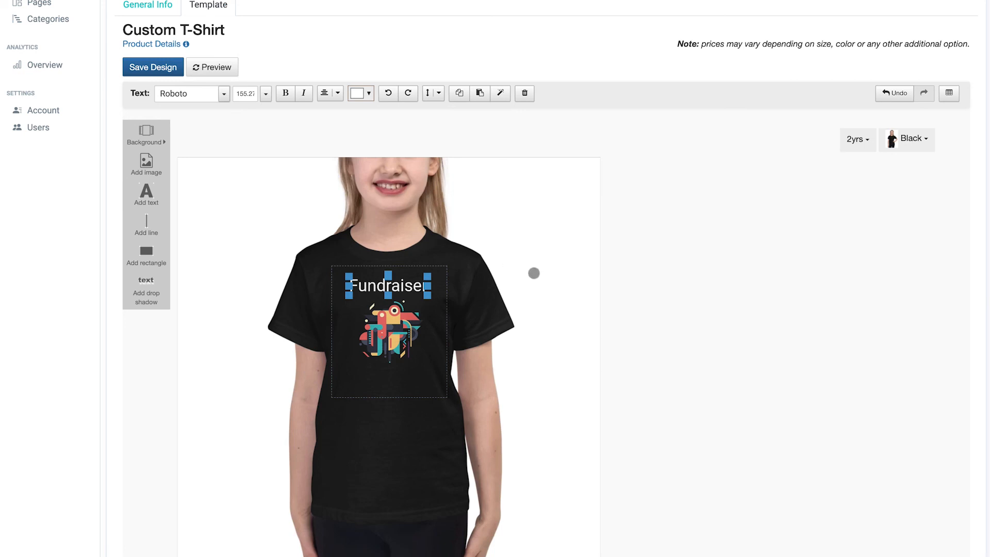
Save the Custom T-Shirt design
click(157, 68)
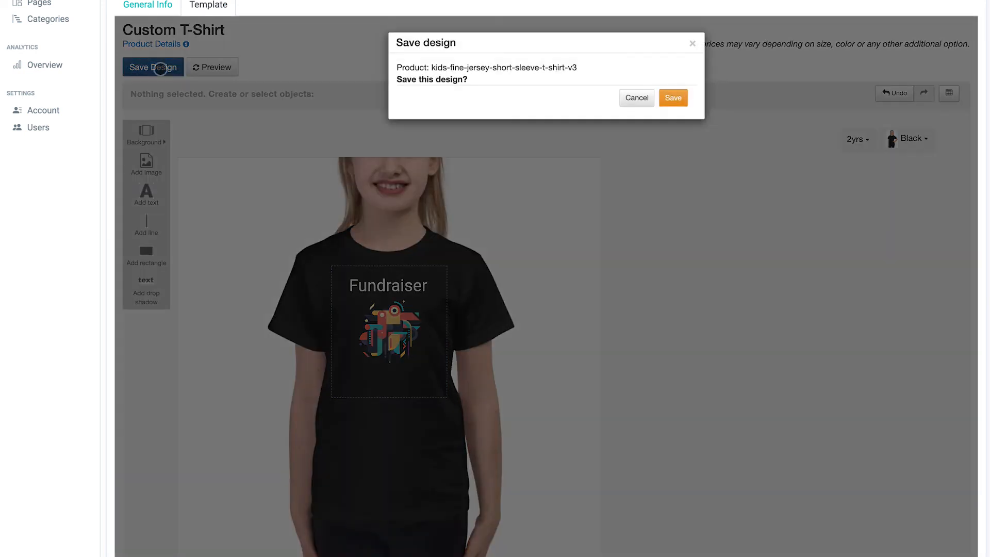
click(674, 97)
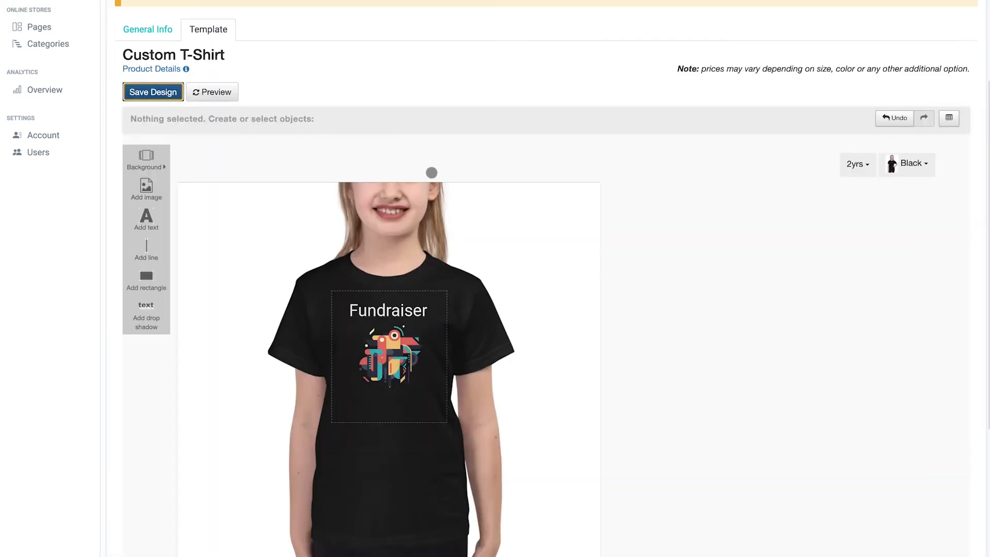
Open the Demo Store storefront from the storefronts list
click(44, 95)
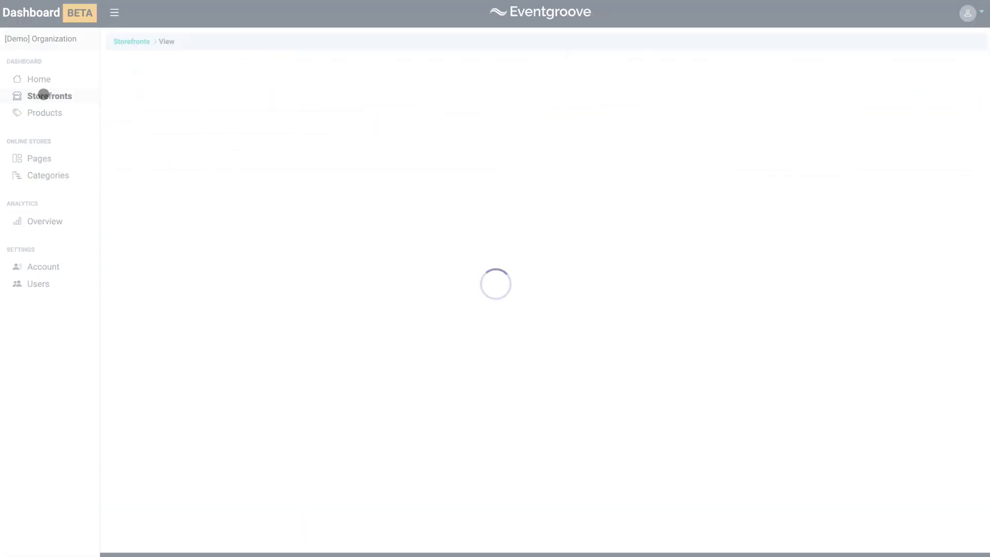
click(206, 174)
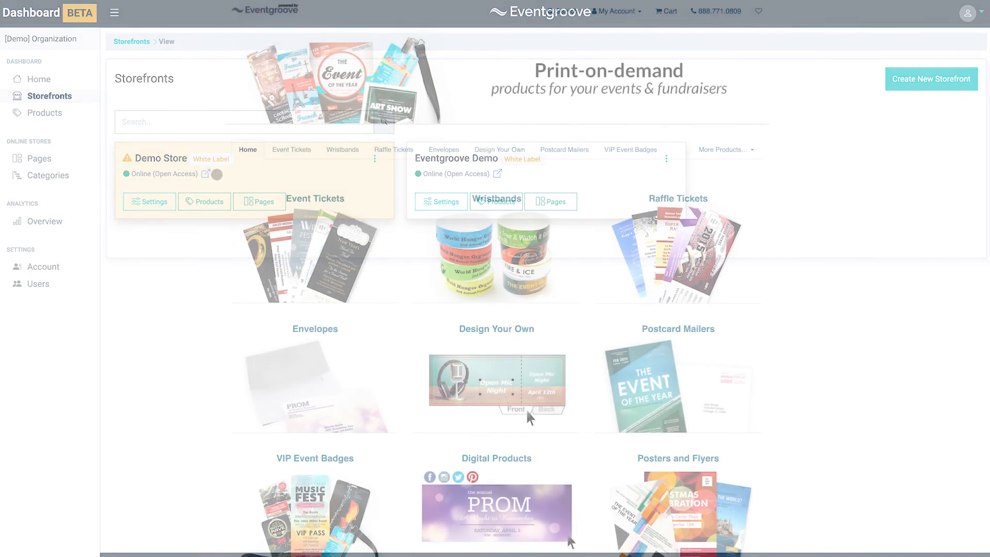